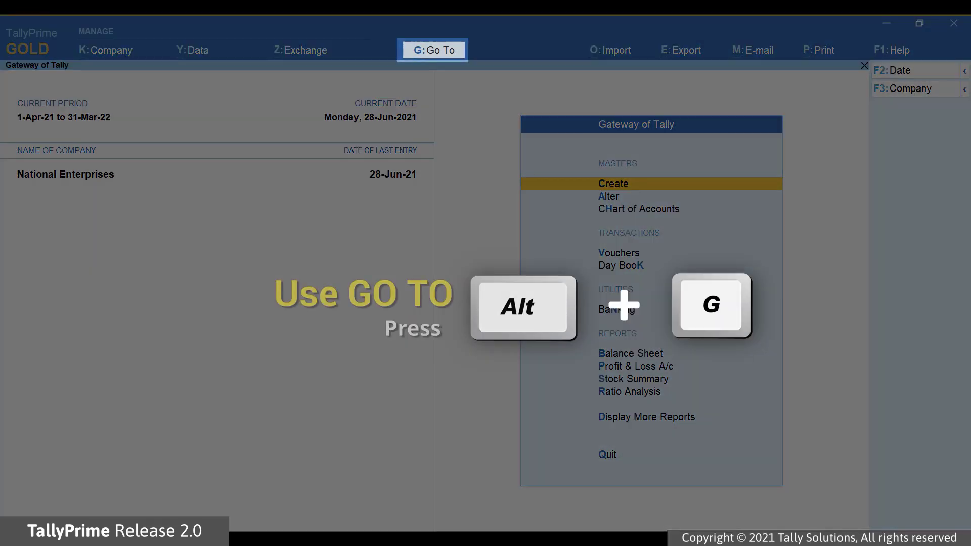
- Go to the e-Way Bill report of National Enterprises
key("alt+g")
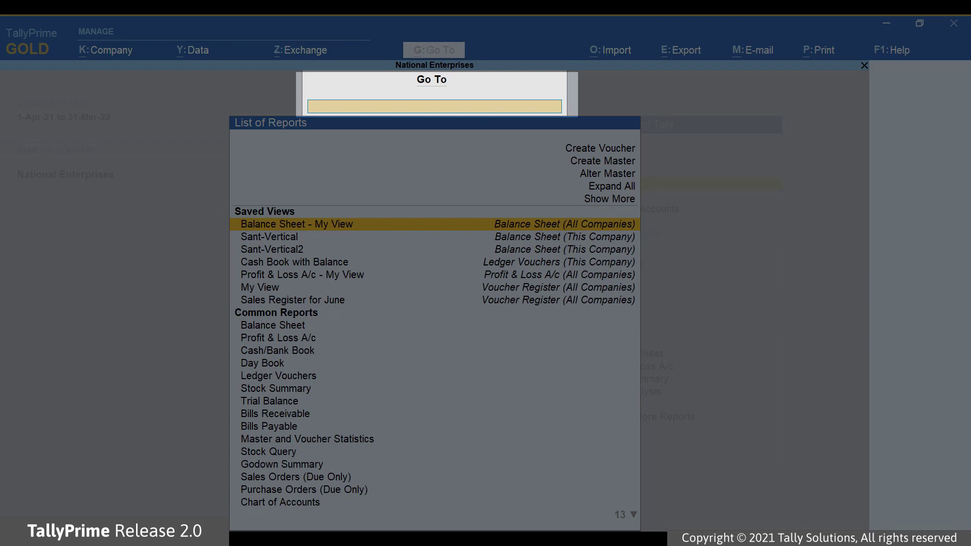
type("Eway")
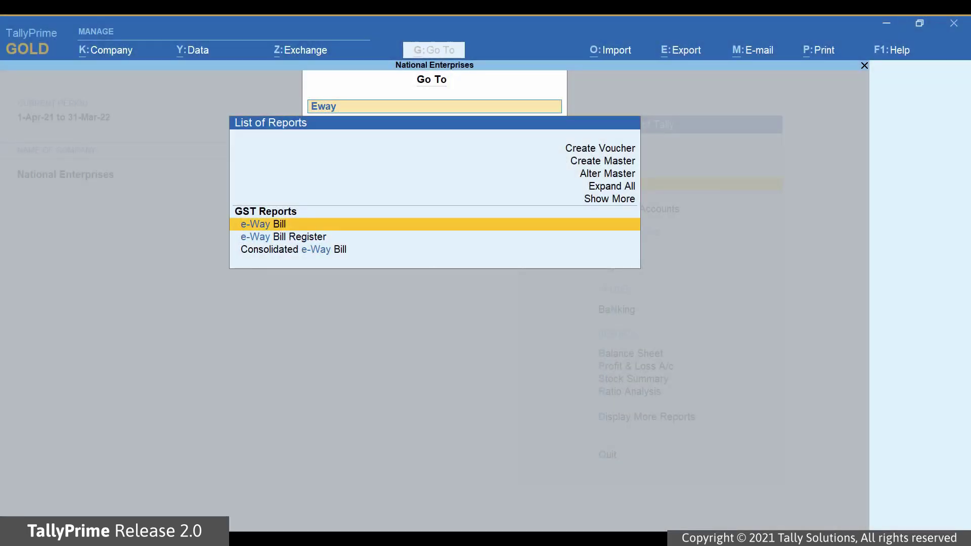
key("Return")
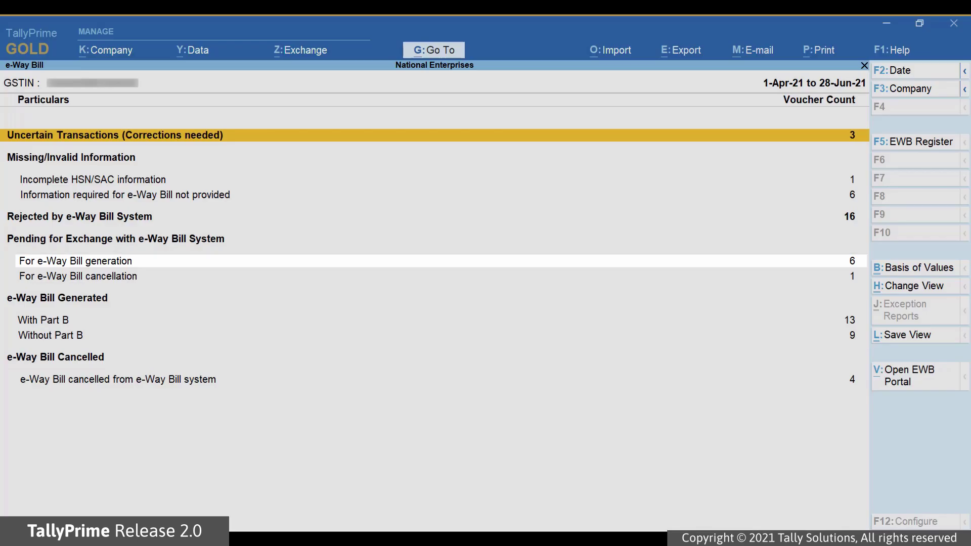
- Open the list of vouchers pending for e-Way Bill generation
key("Down")
key("Down")
key("Down")
key("Down")
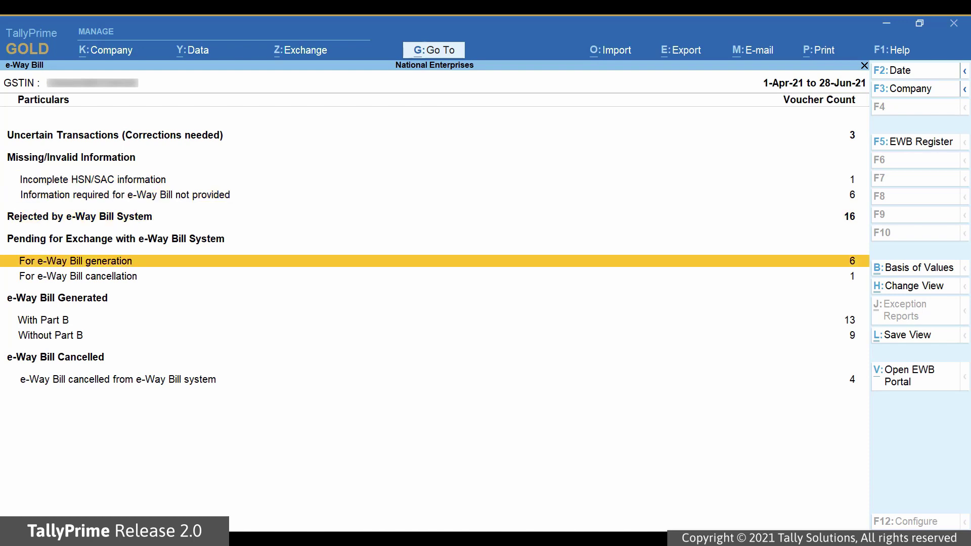
key("Return")
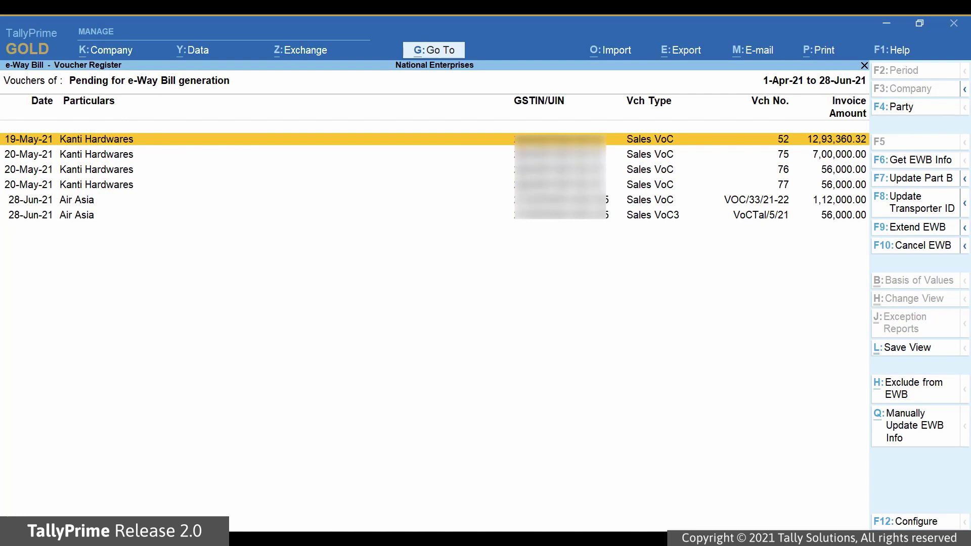
- Select the 20-May-21 Kanti Hardwares voucher no. 77 and request its e-Way Bill information
key("Down")
key("Down")
key("Down")
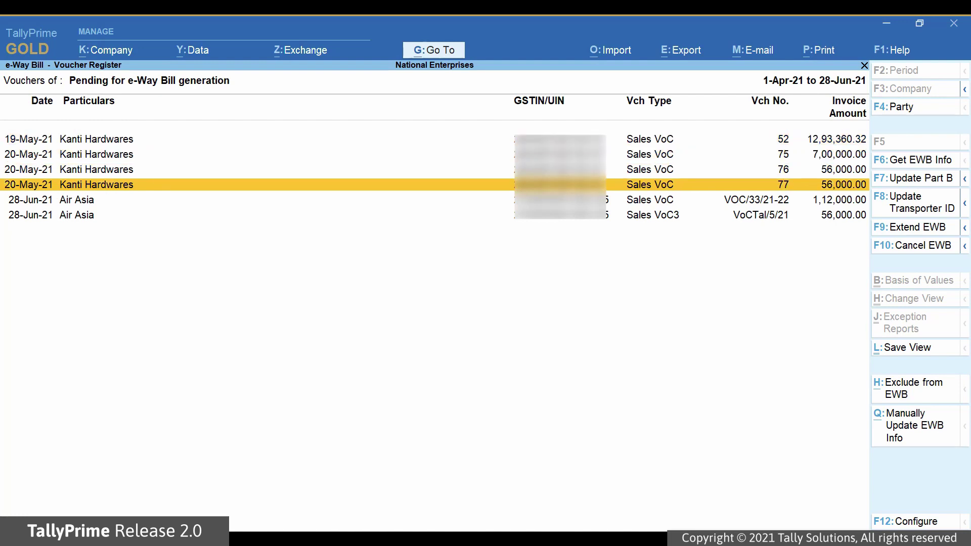
key("space")
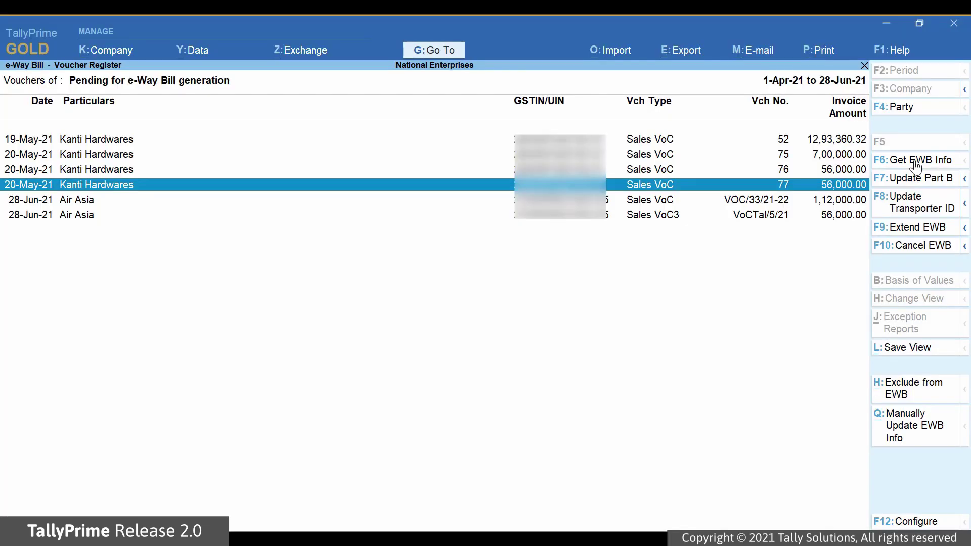
key("F6")
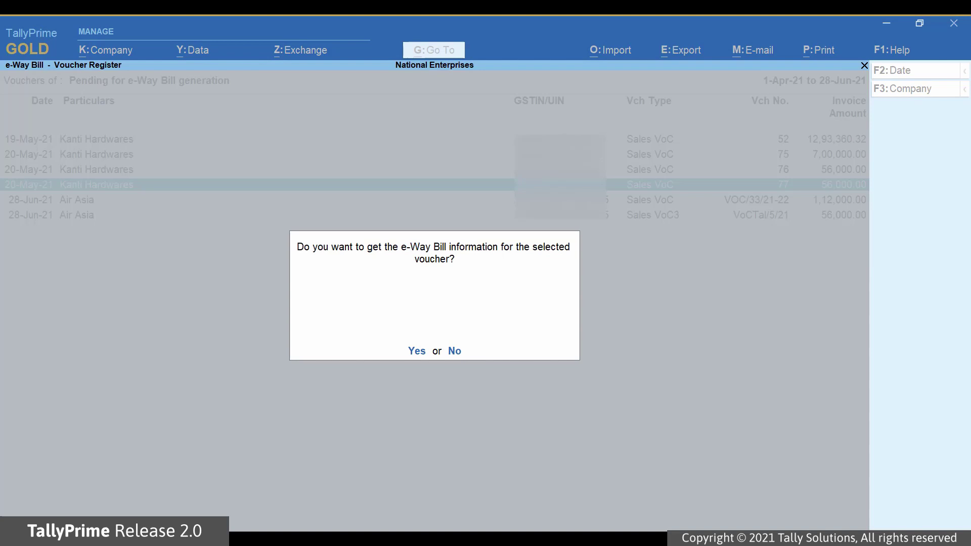
key("y")
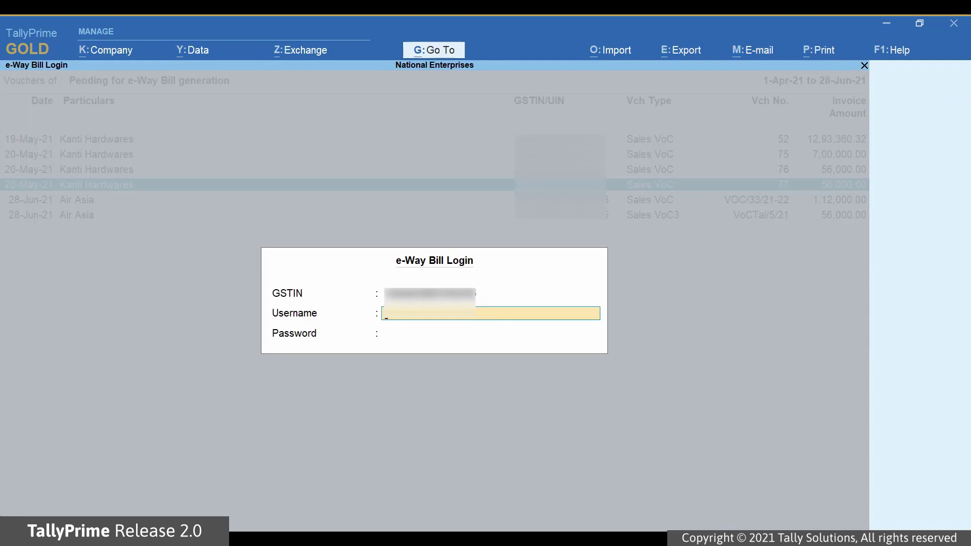
- Log in to the e-Way Bill system with the account username and password, and dismiss the exchange summary
type("nexxxxxxxxx")
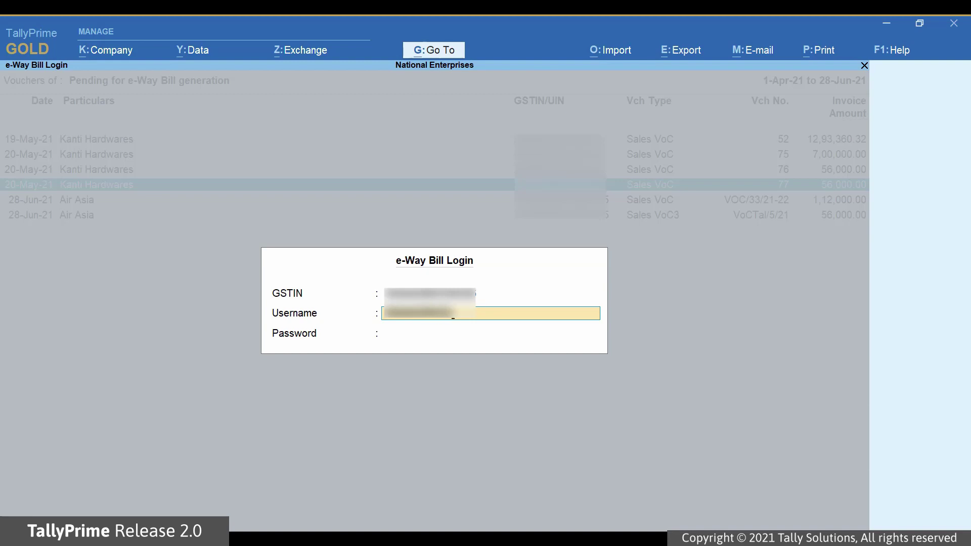
type("xxxx")
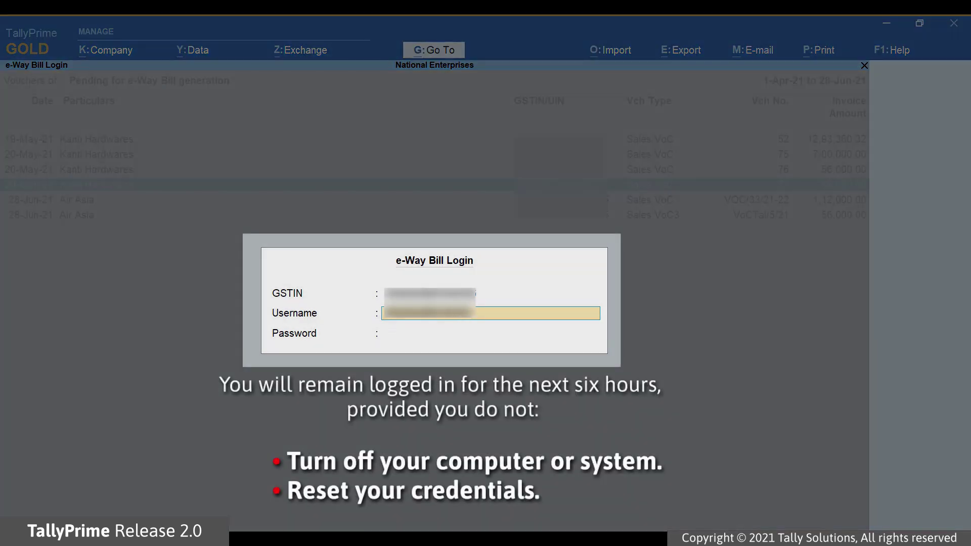
type("x")
key("Return")
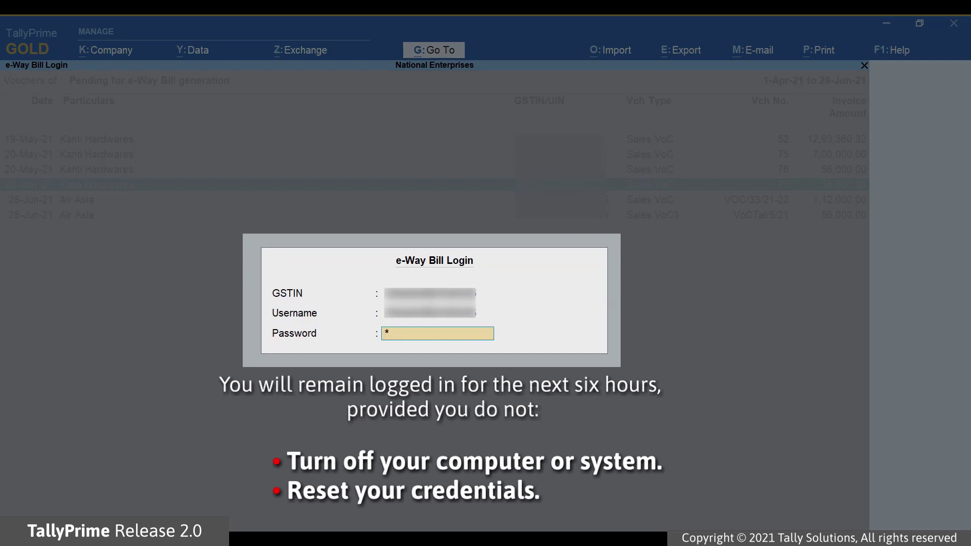
type("xxxxxxxxx")
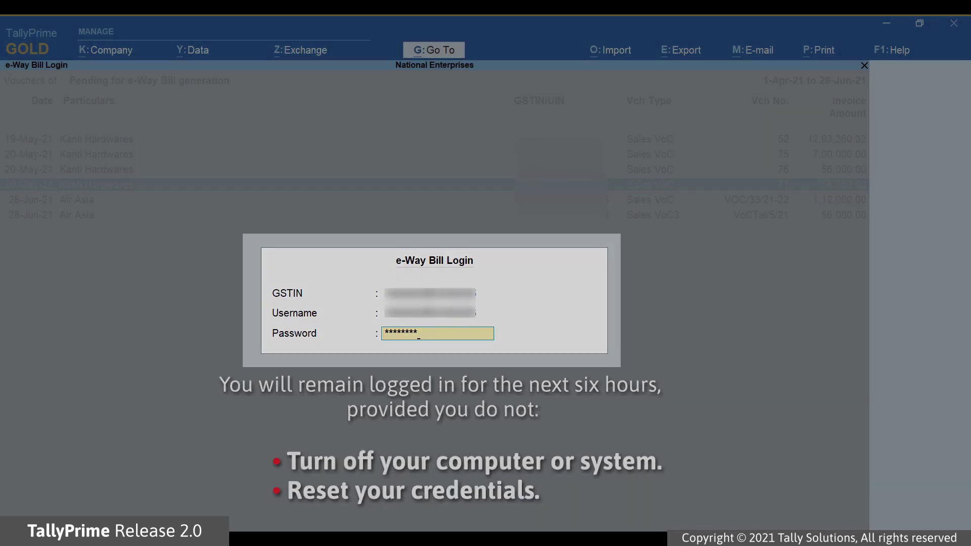
key("Return")
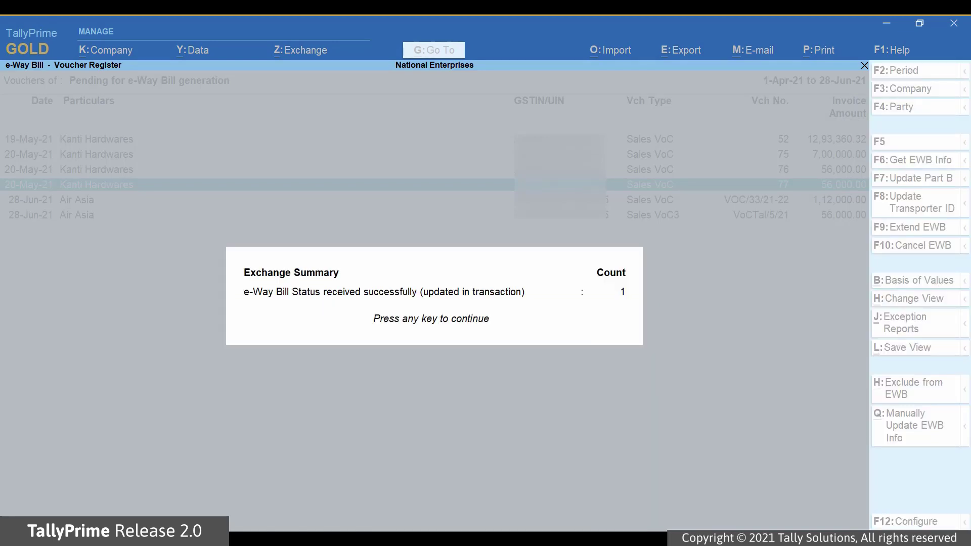
key("Return")
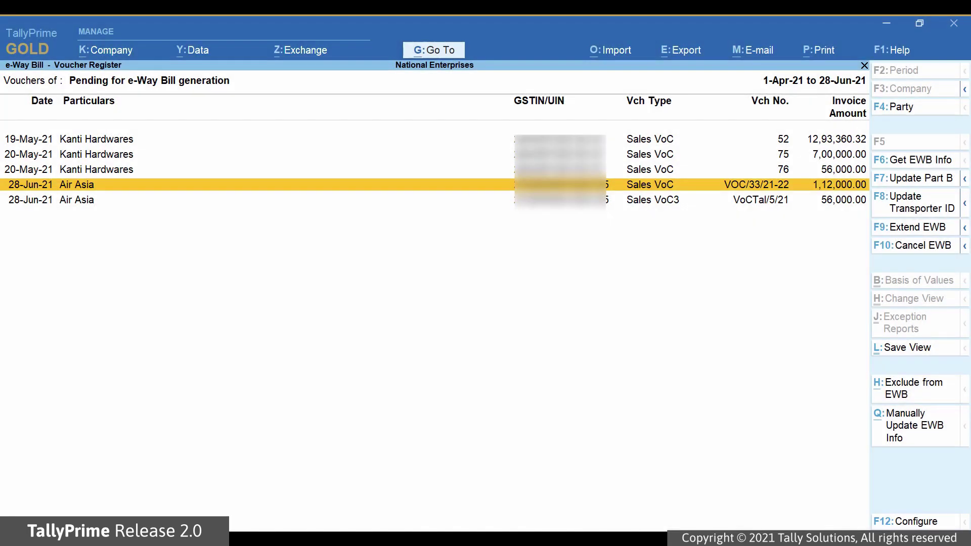
- Return to the e-Way Bill report and open the vouchers whose e-Way Bill was generated without Part B
key("Escape")
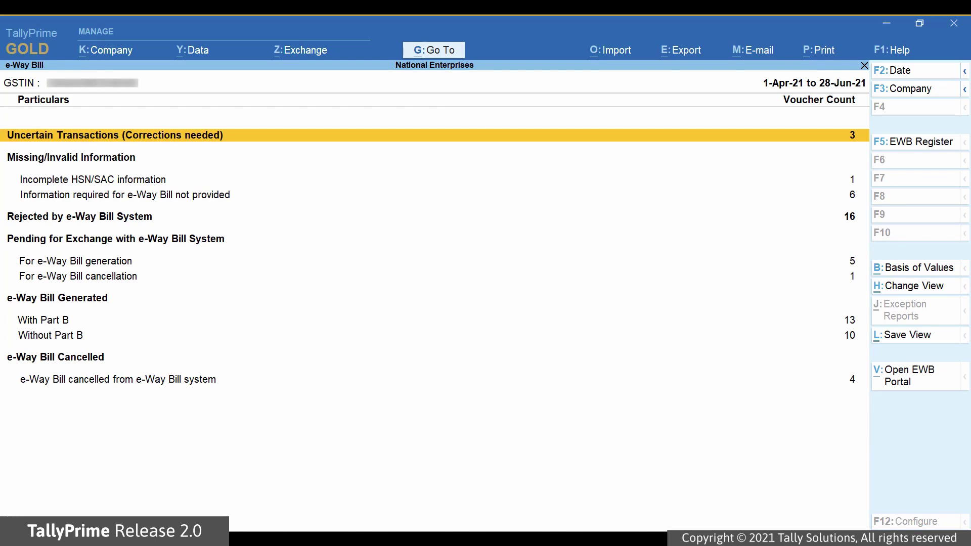
key("Down")
key("Down")
key("Down")
key("Down")
key("Down")
key("Down")
key("Down")
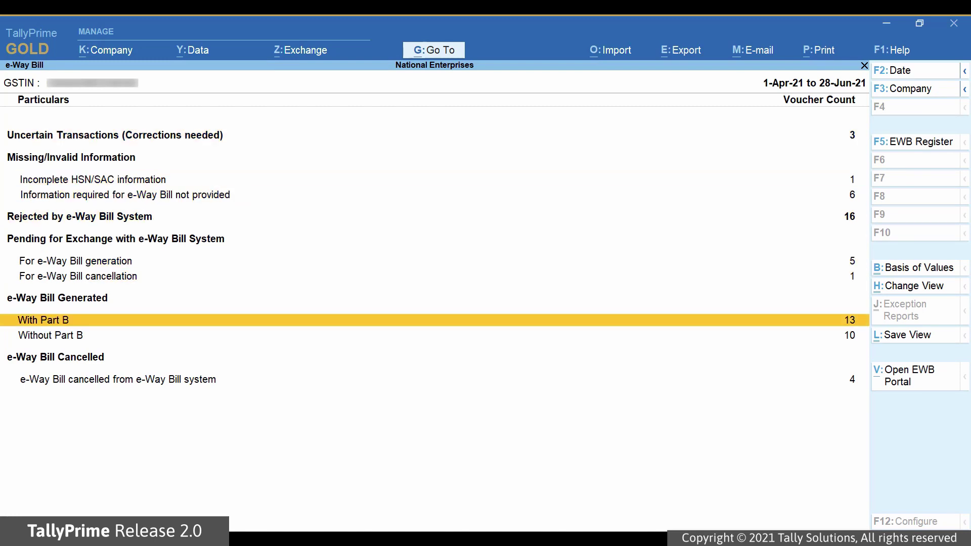
key("Return")
- Locate Kanti Hardwares voucher no. 77 in the list of e-Way Bills generated without Part B
key("Down")
key("Down")
key("Down")
key("Down")
key("Down")
key("Down")
key("Down")
key("Down")
key("Down")
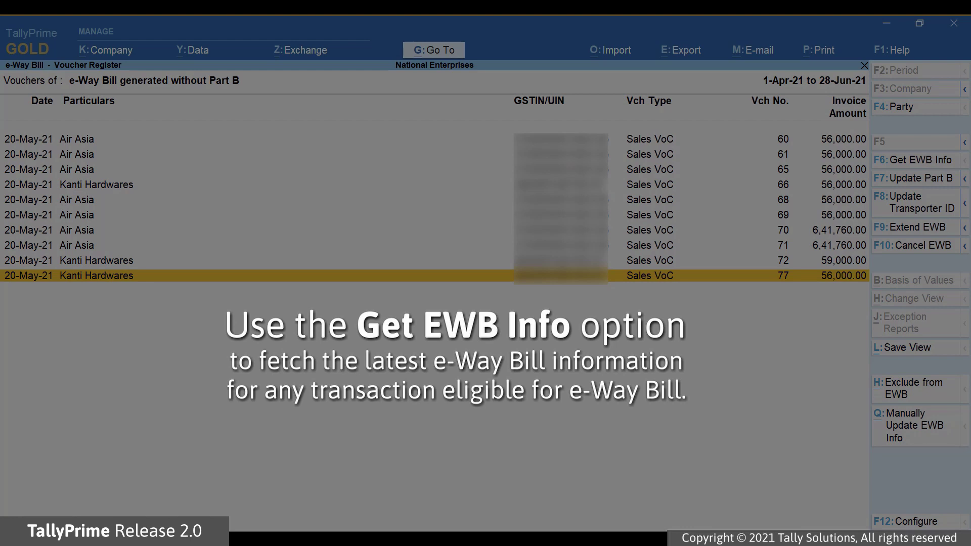
- Return to the e-Way Bill report and open the vouchers rejected by the e-Way Bill system
key("Escape")
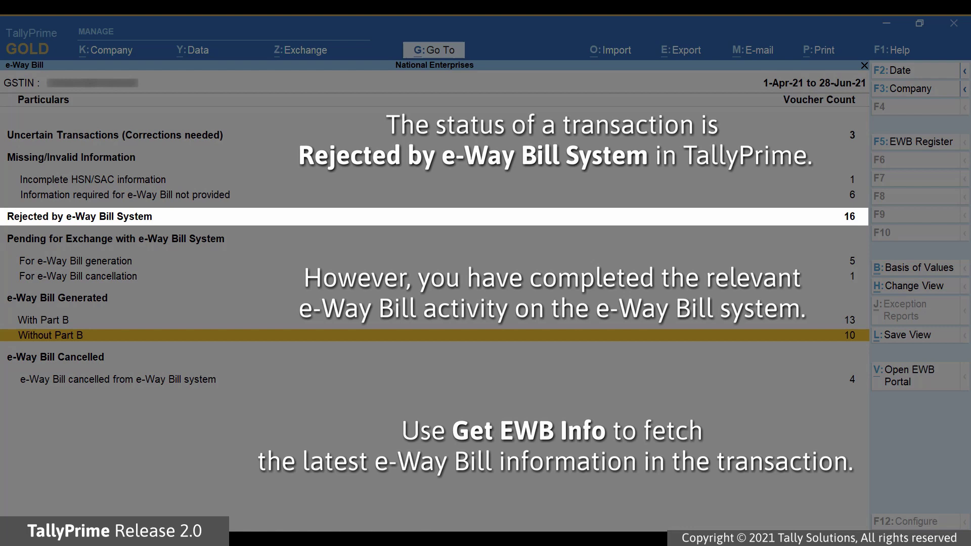
key("Up")
key("Up")
key("Up")
key("Up")
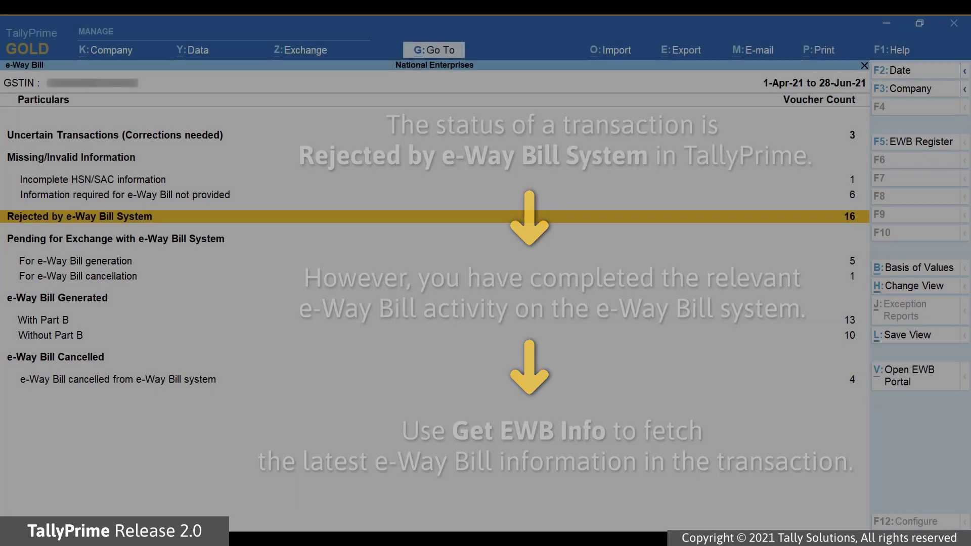
key("Return")
- Fetch the e-Way Bill information for the rejected Kanti Hardwares voucher no. 53
key("space")
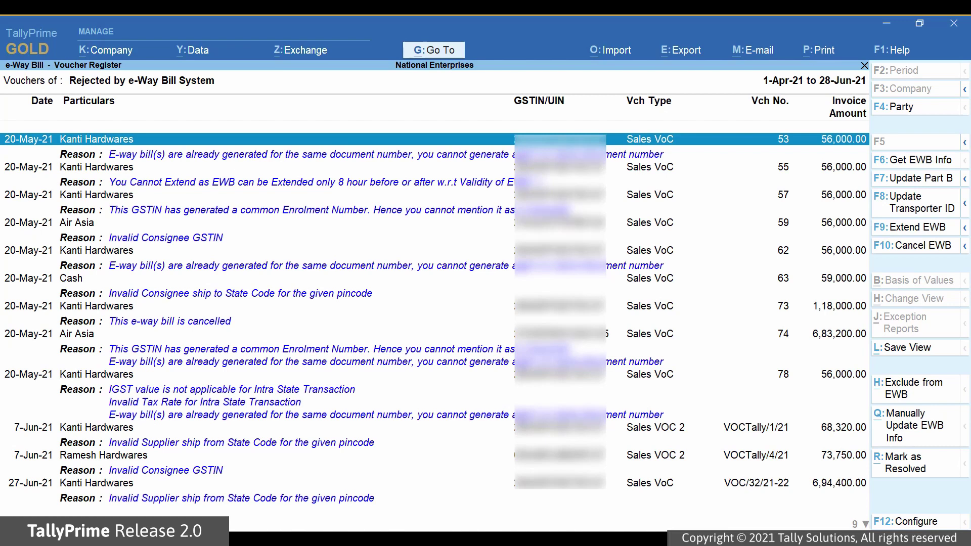
left_click(919, 162)
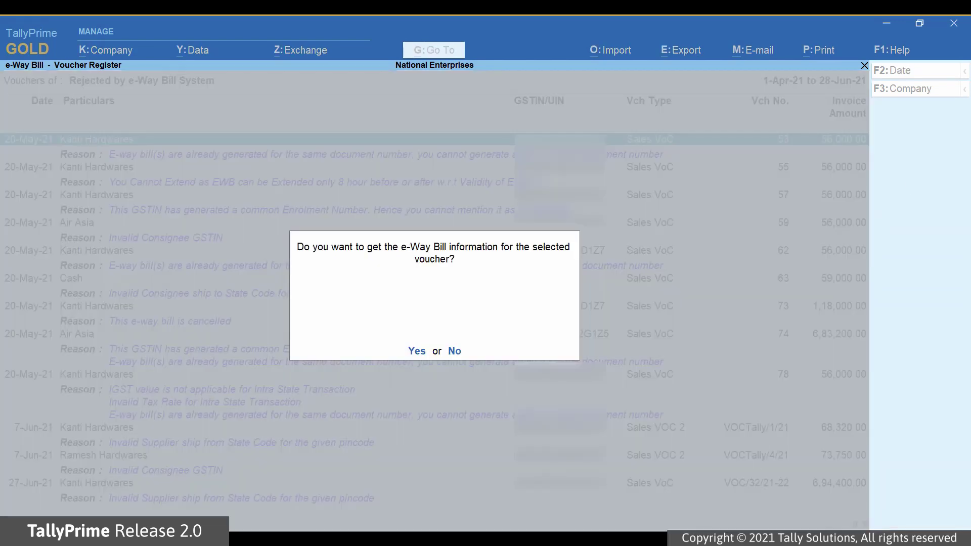
key("y")
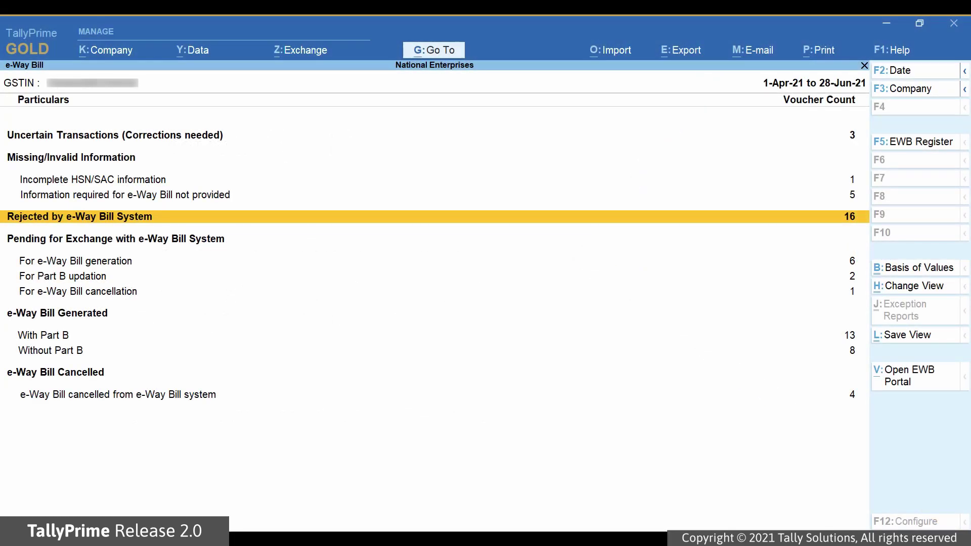
- Open the list of vouchers pending for Part B updation
key("Down")
key("Down")
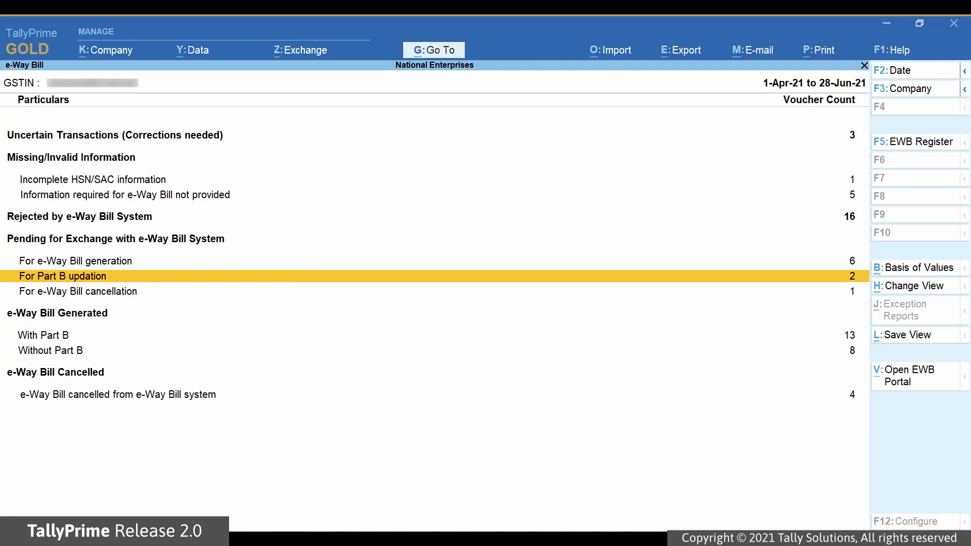
key("Return")
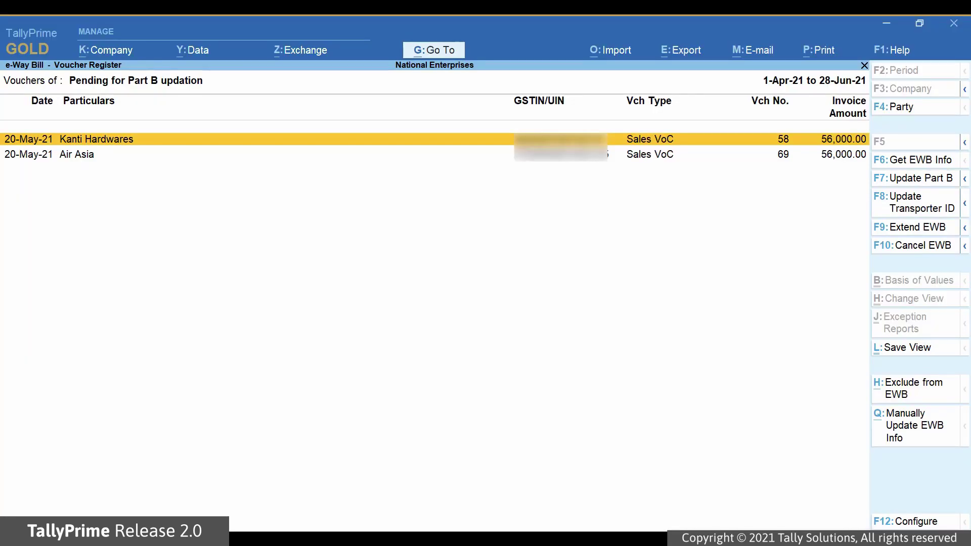
key("space")
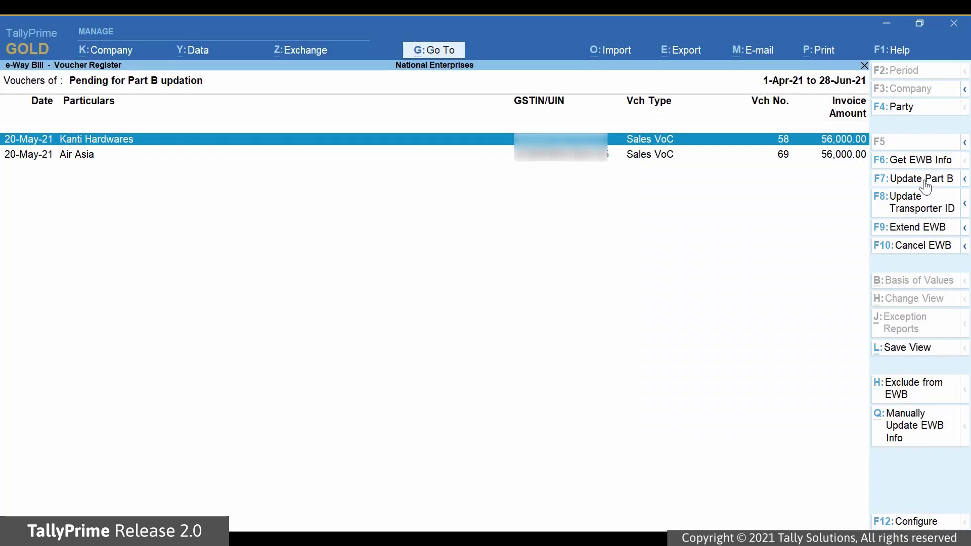
left_click(922, 178)
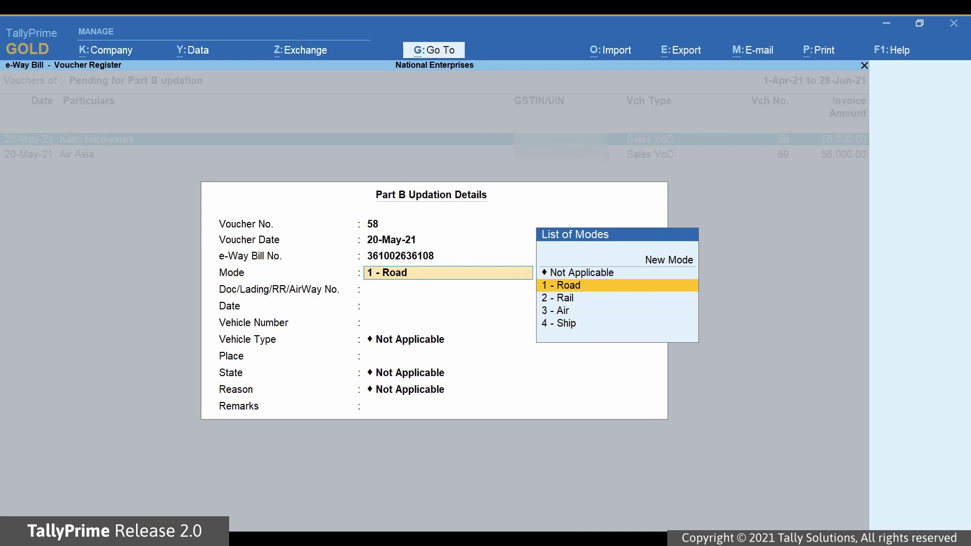
key("Return")
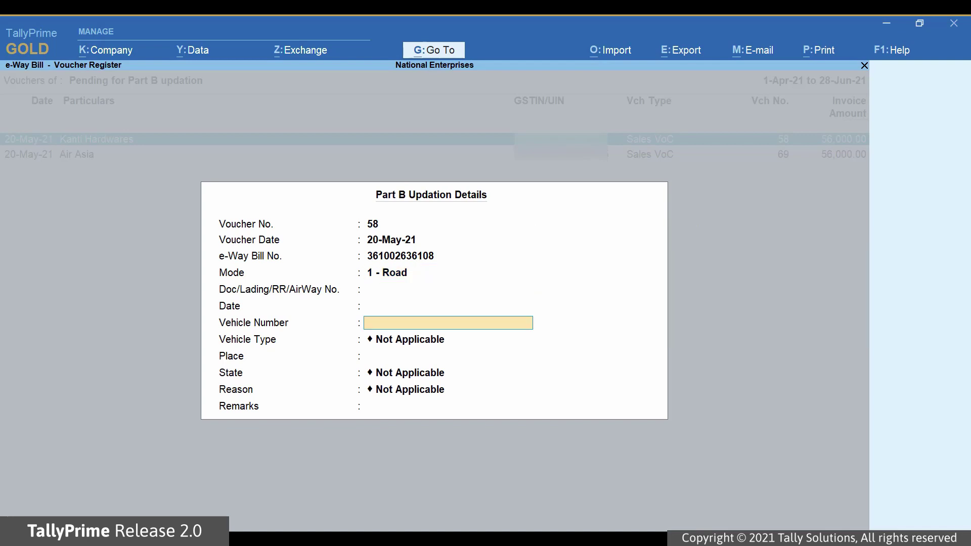
type("KA03A4433")
key("Return")
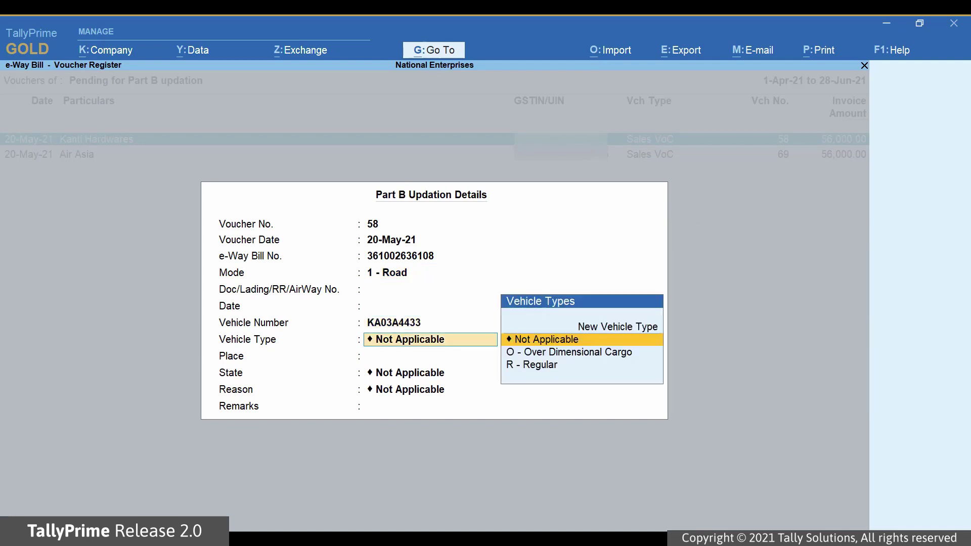
- Set the vehicle type to R - Regular and the place to Bangalore in the Part B details
key("Down")
key("Down")
key("Return")
type("Bangalore")
key("Return")
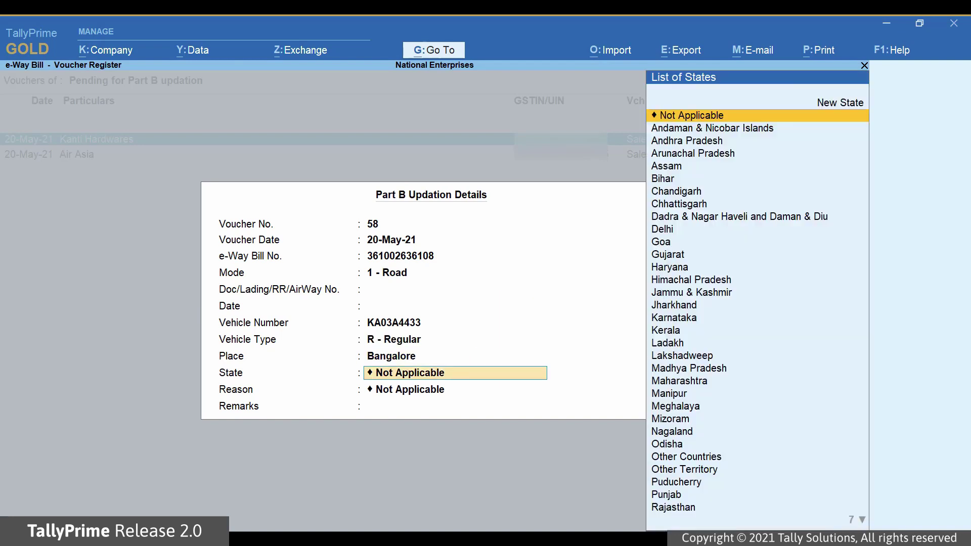
- Set state Karnataka, reason 3 - Others (Pls. Specify) and remarks "Transfered to customer vehicle", and save the Part B details
type("Kar")
key("Return")
key("Down")
key("Down")
key("Down")
key("Return")
type("Transfered to customer vehicle")
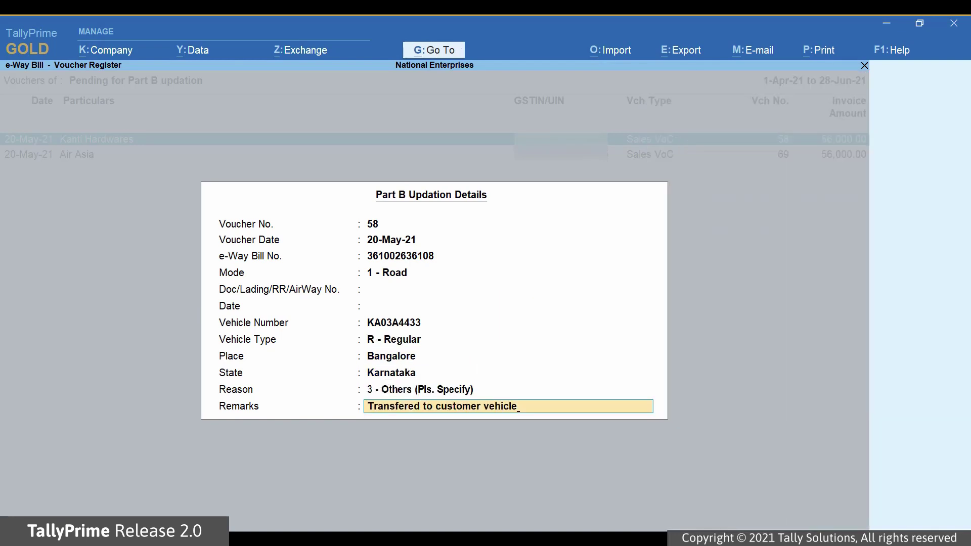
key("Return")
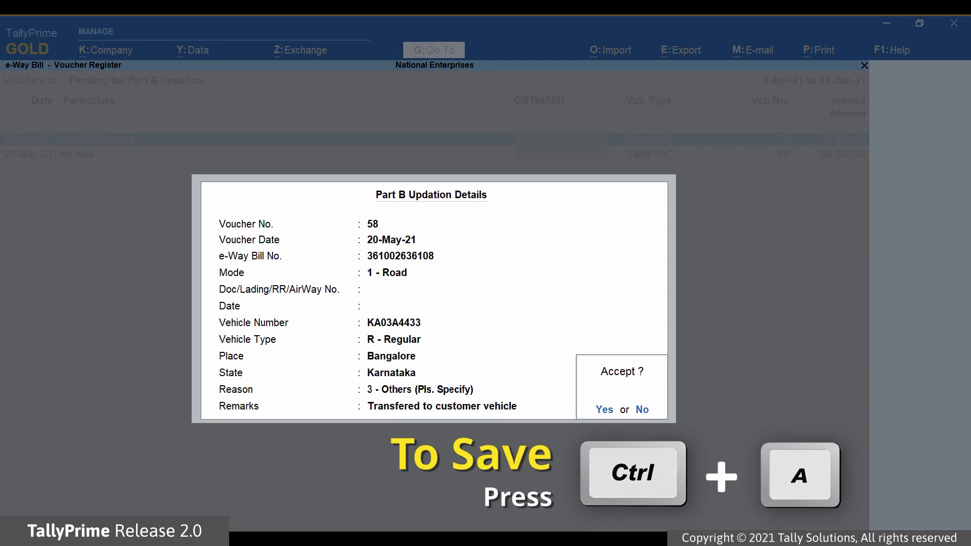
key("ctrl+a")
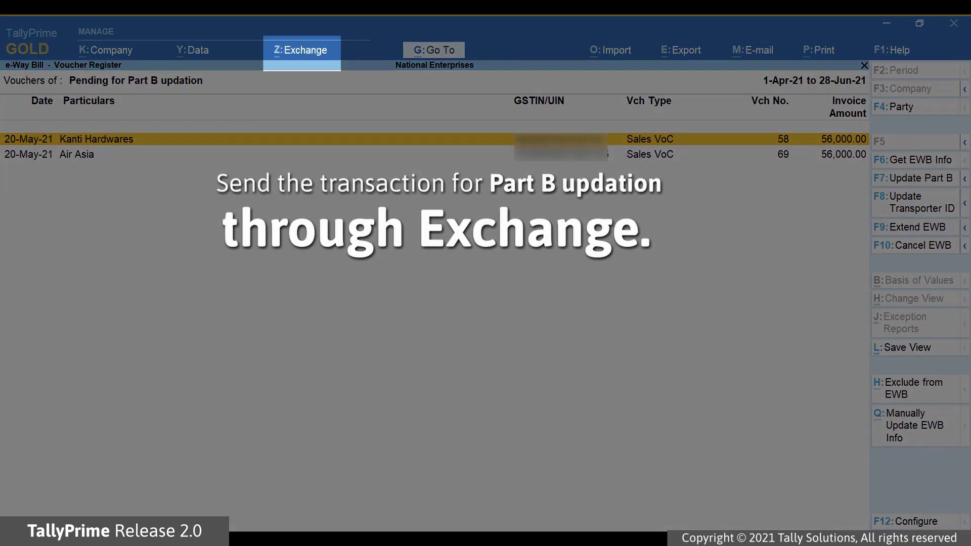
- Return to the e-Way Bill report and open the Exchange list of vouchers to send for e-Way Bill
key("Escape")
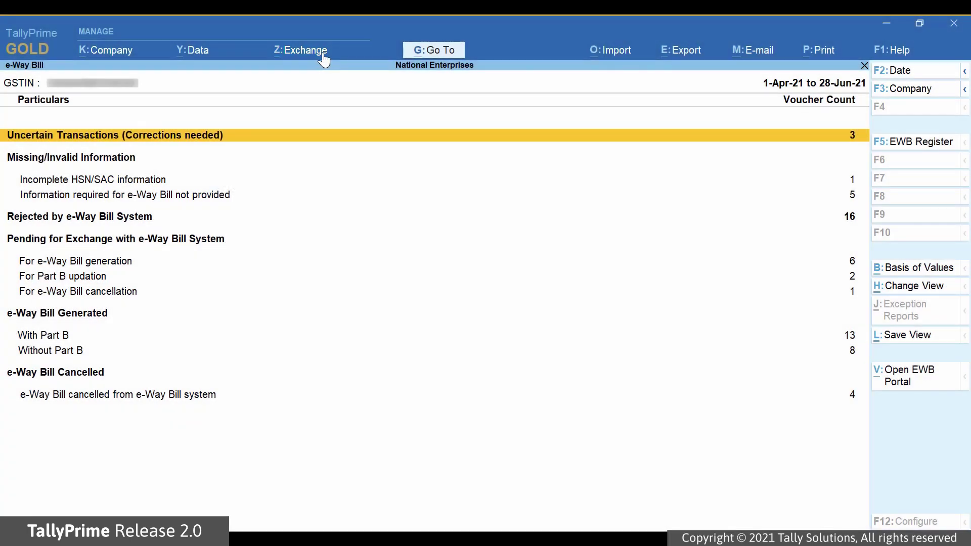
left_click(322, 53)
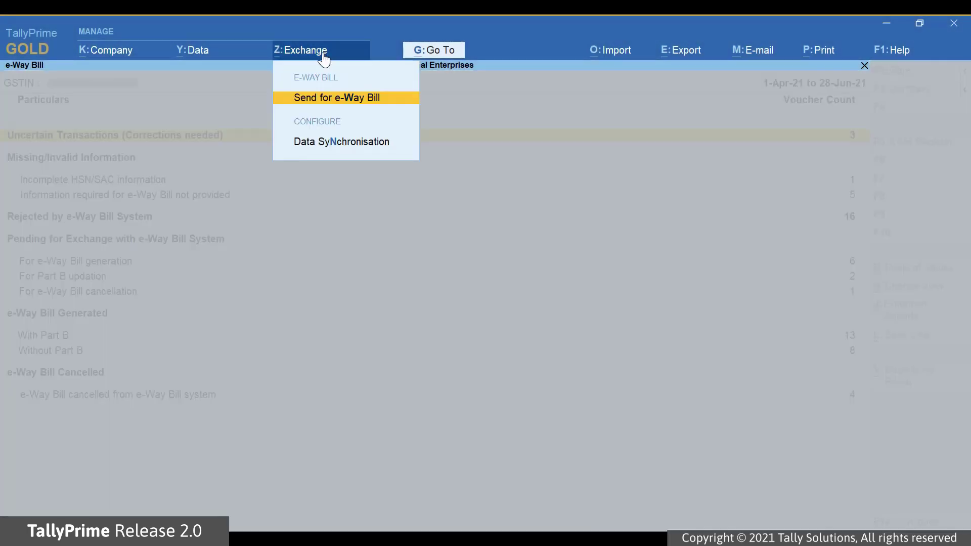
left_click(385, 102)
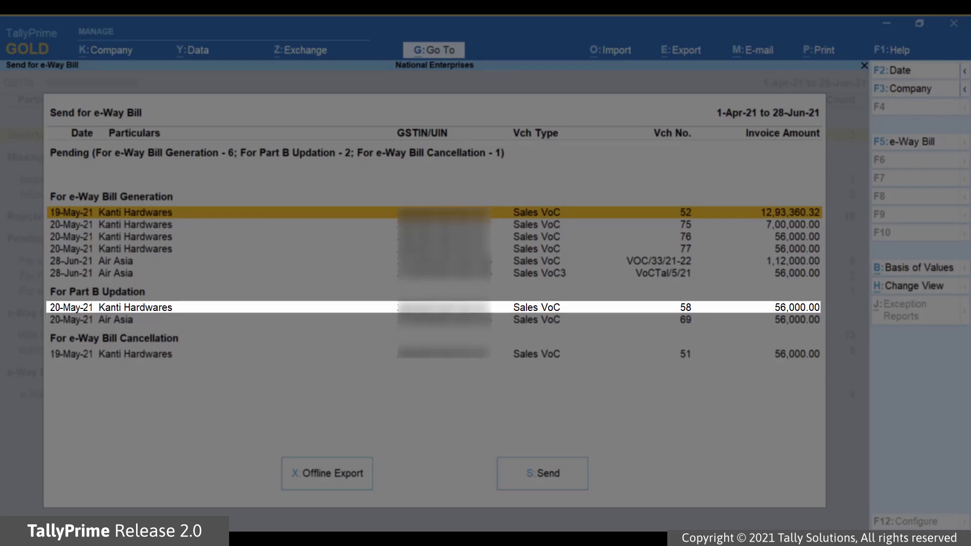
- Send Kanti Hardwares voucher no. 58 for Part B updation and close the exchange summary
key("Down")
key("Down")
key("Down")
key("Down")
key("Down")
key("Down")
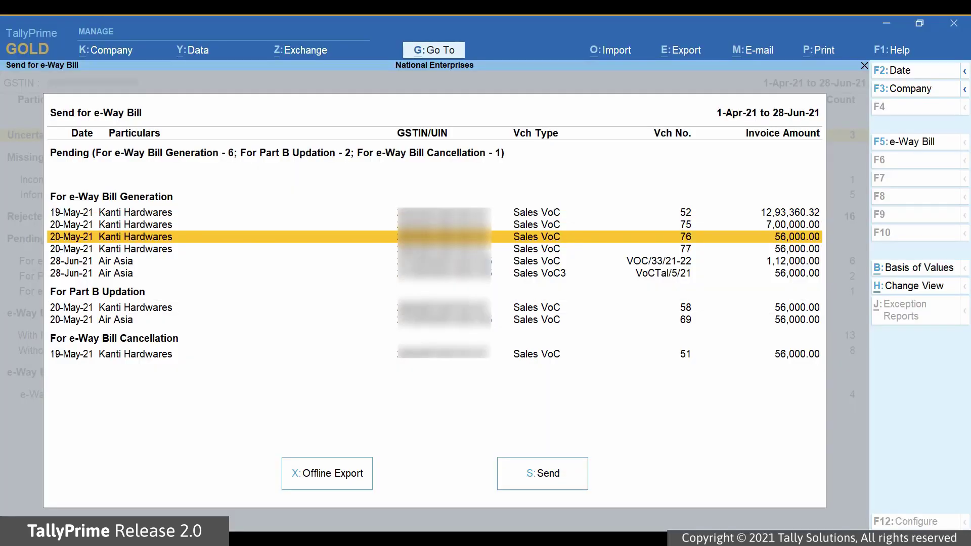
key("space")
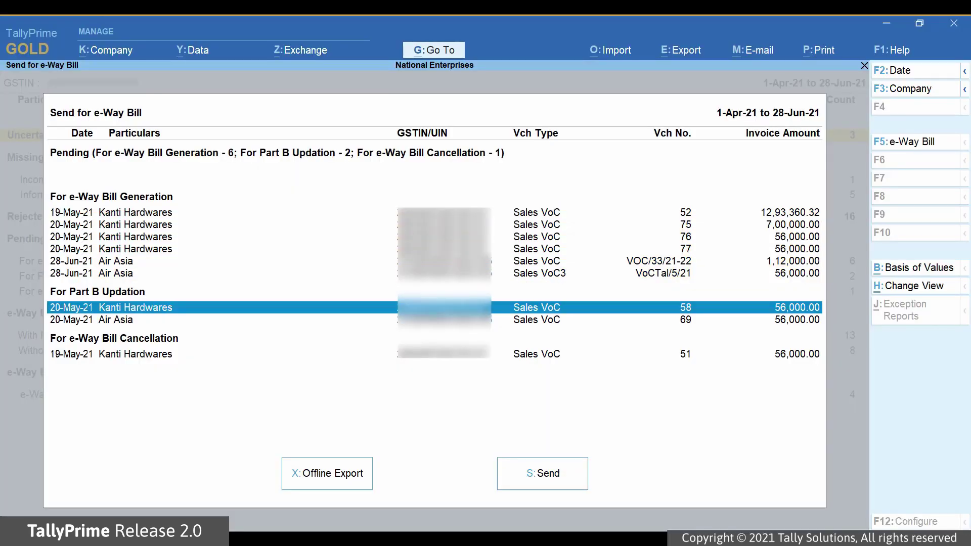
left_click(582, 479)
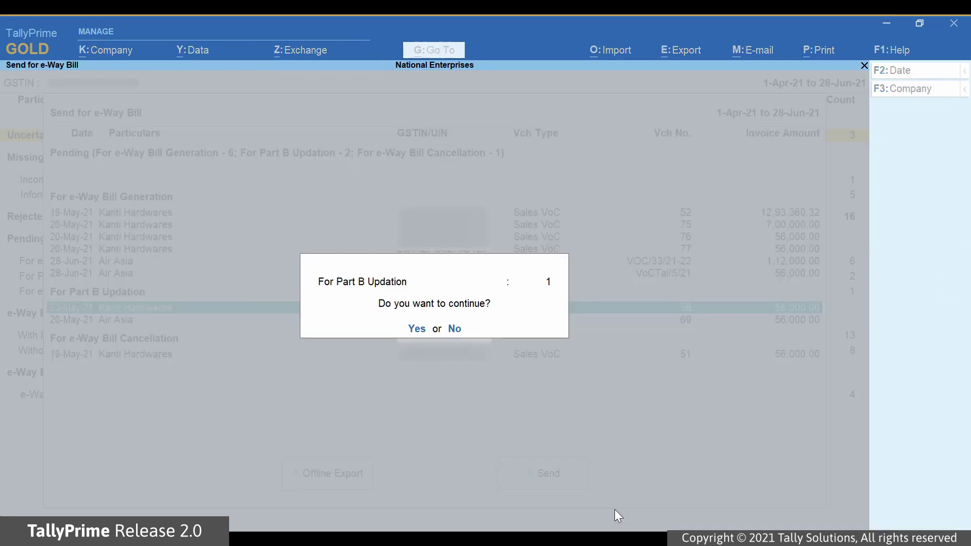
key("Return")
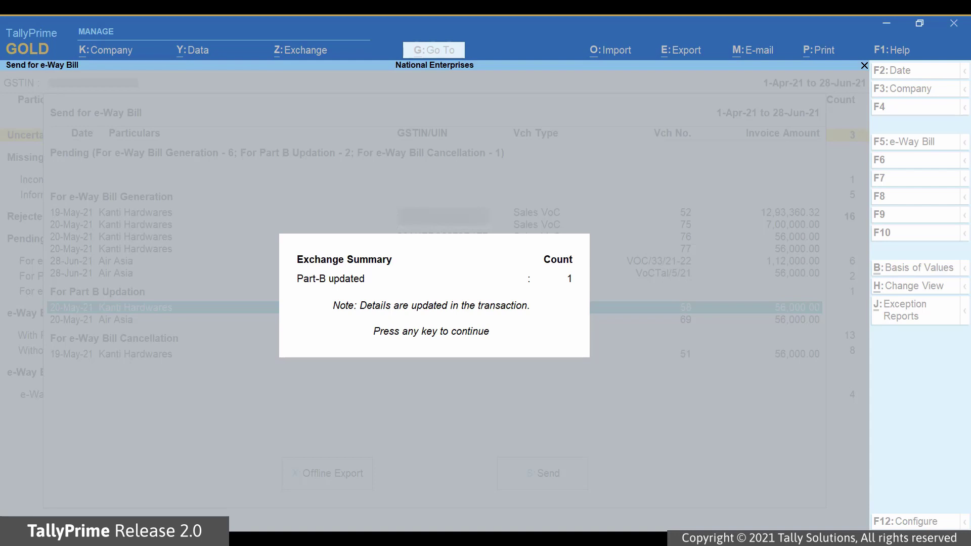
key("Return")
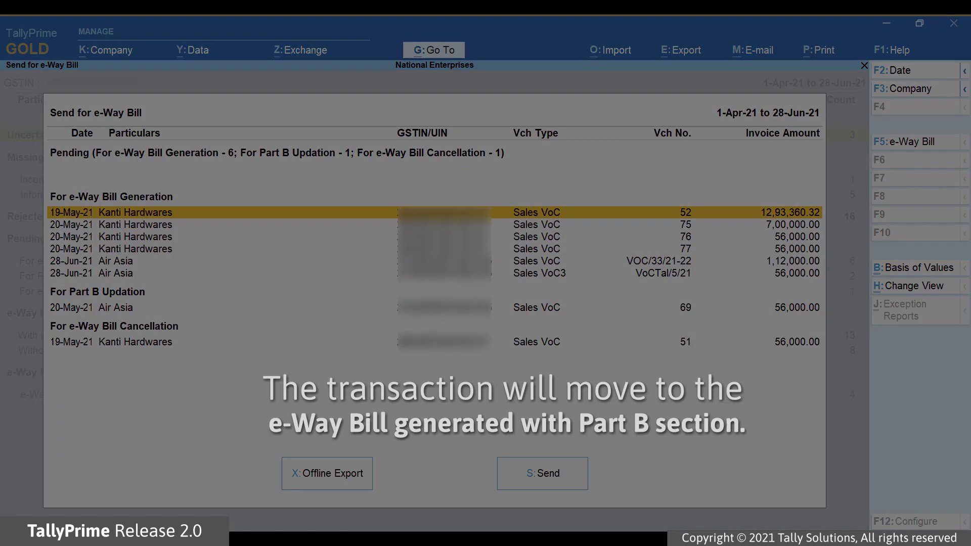
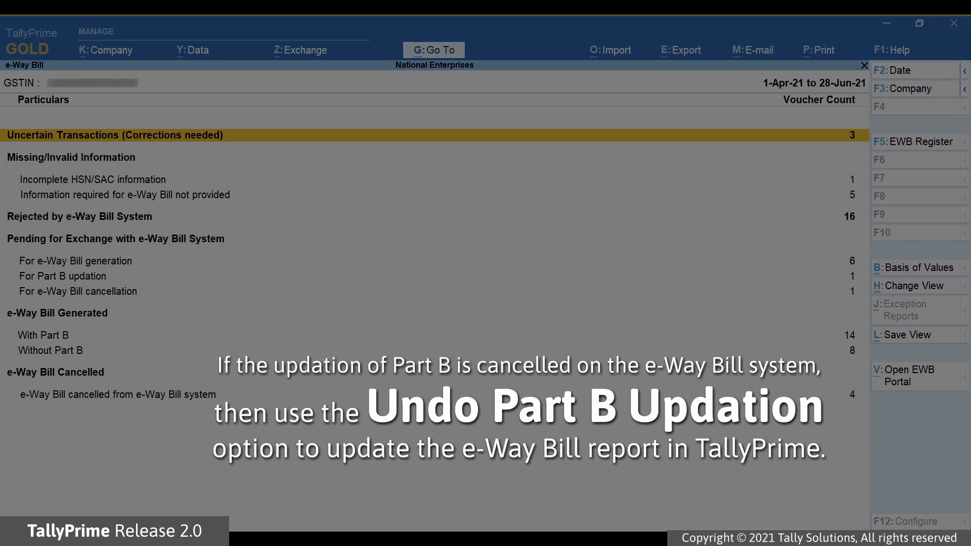
- From the e-Way Bill report, open the vouchers whose e-Way Bill is generated with Part B
key("Down")
key("Down")
key("Down")
key("Down")
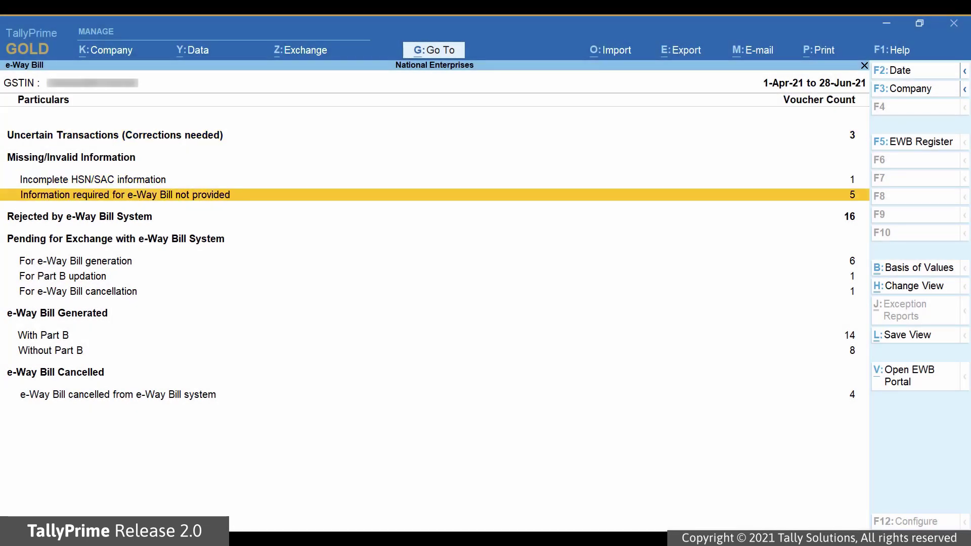
key("Down")
key("Down")
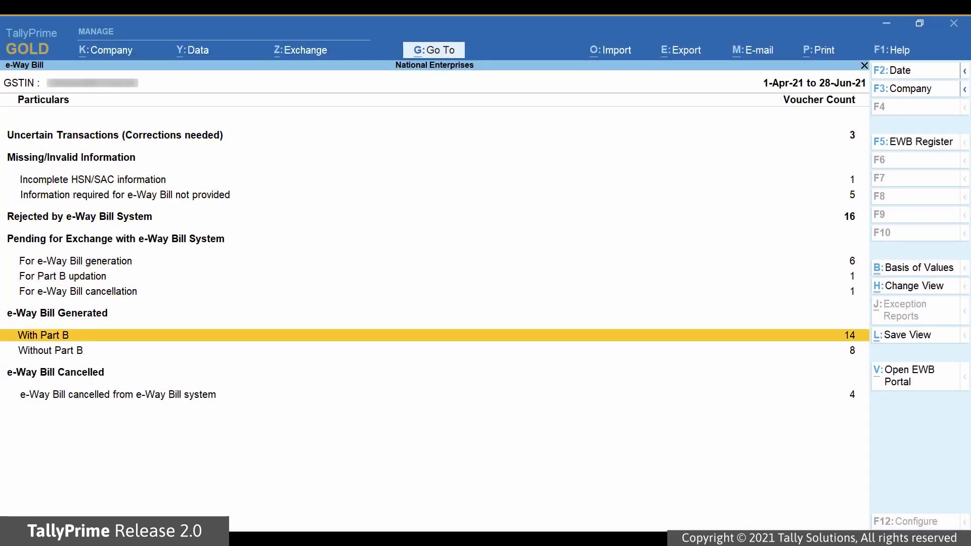
key("Return")
- Undo the Part B updation of Air Asia voucher no. 67 and return to the e-Way Bill report
key("Down")
key("Down")
key("Down")
key("Down")
key("space")
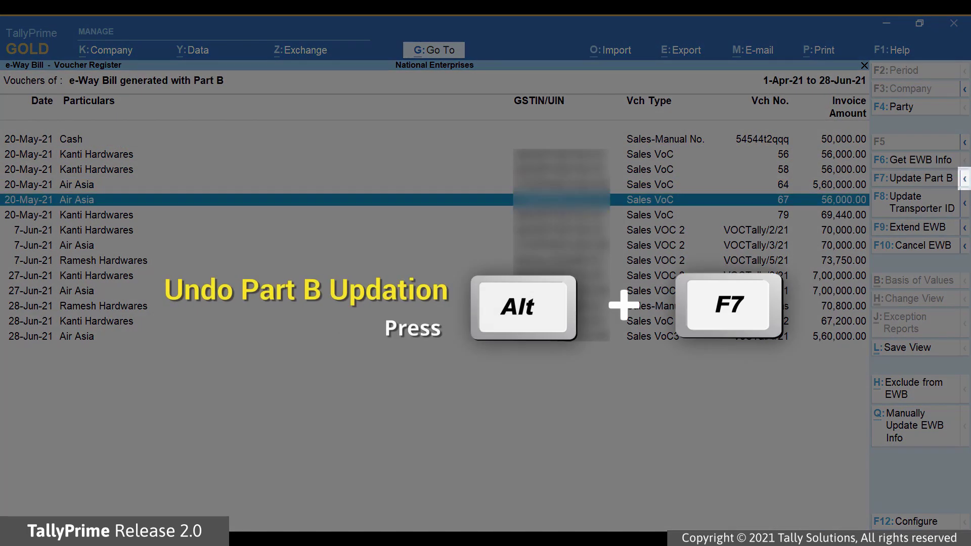
left_click(965, 179)
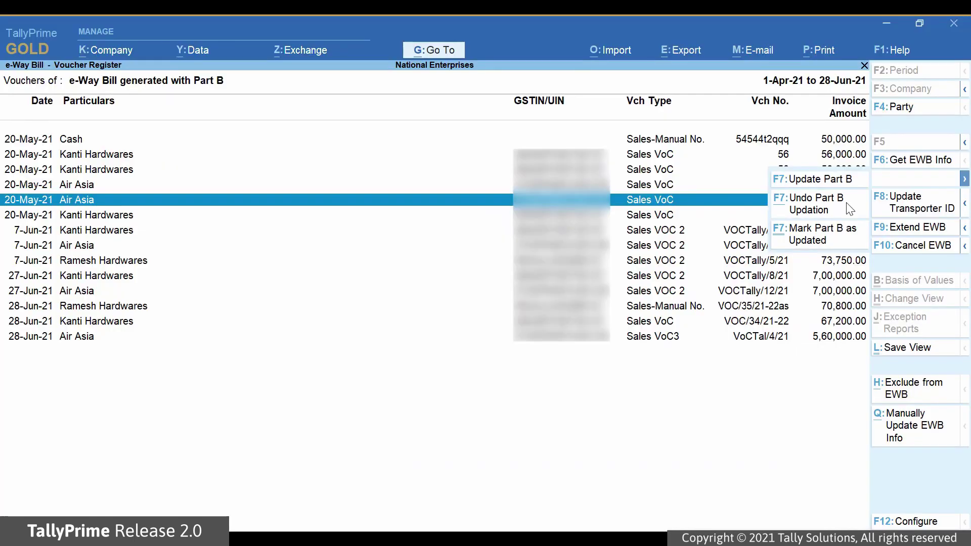
left_click(847, 209)
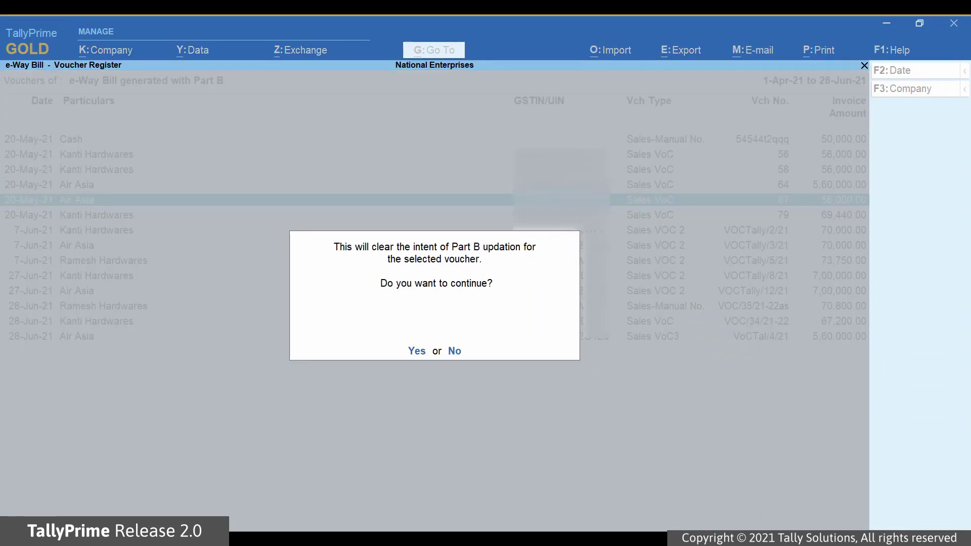
key("y")
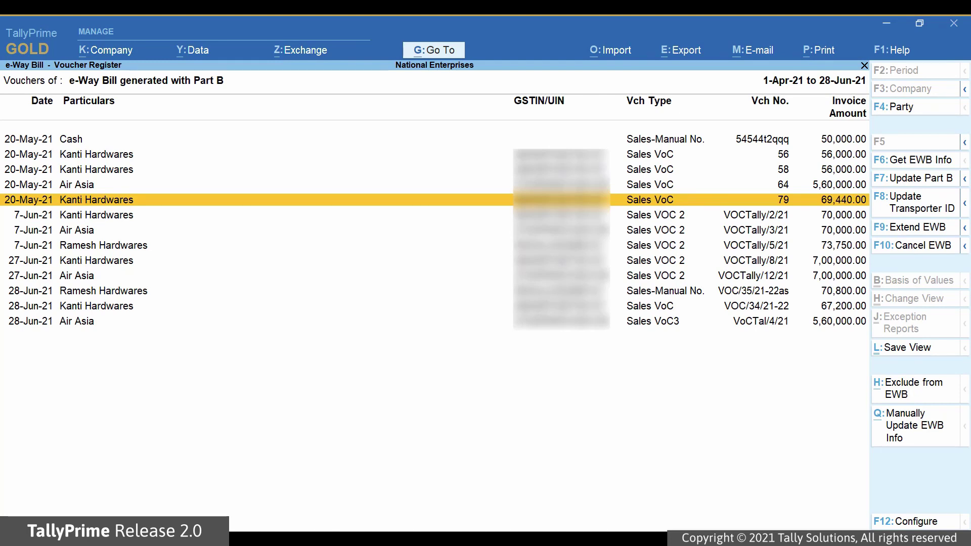
key("Escape")
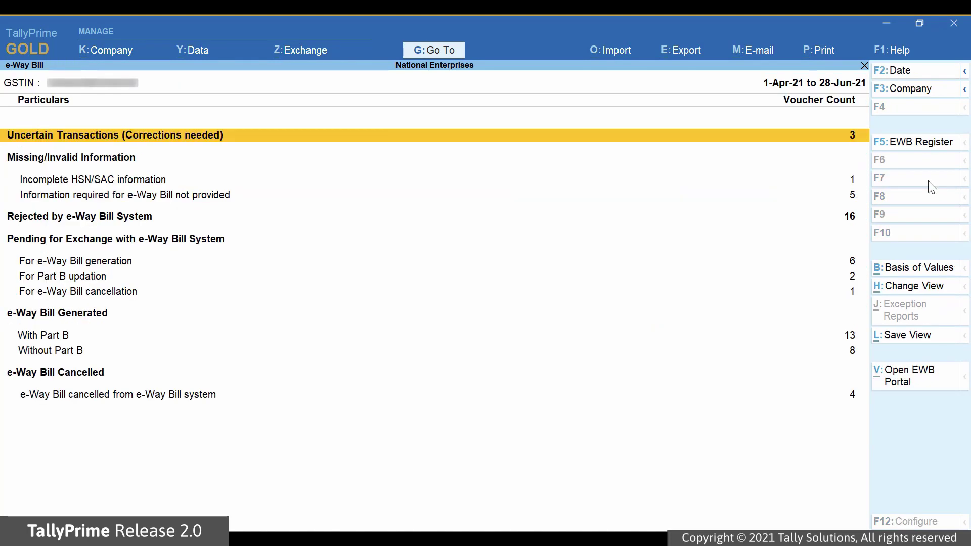
- Check the vouchers pending for Part B updation, and return to the e-Way Bill report
key("Down")
key("Down")
key("Down")
key("Down")
key("Down")
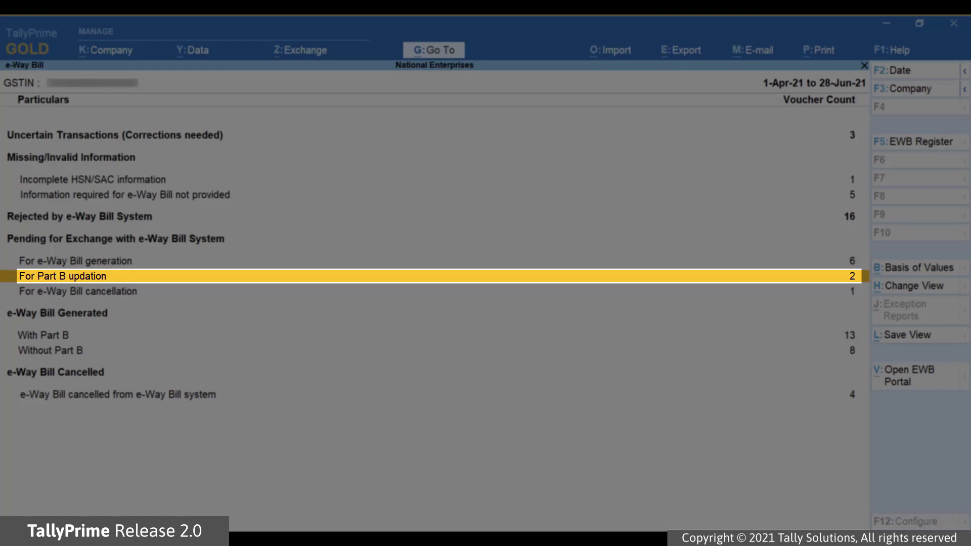
key("Return")
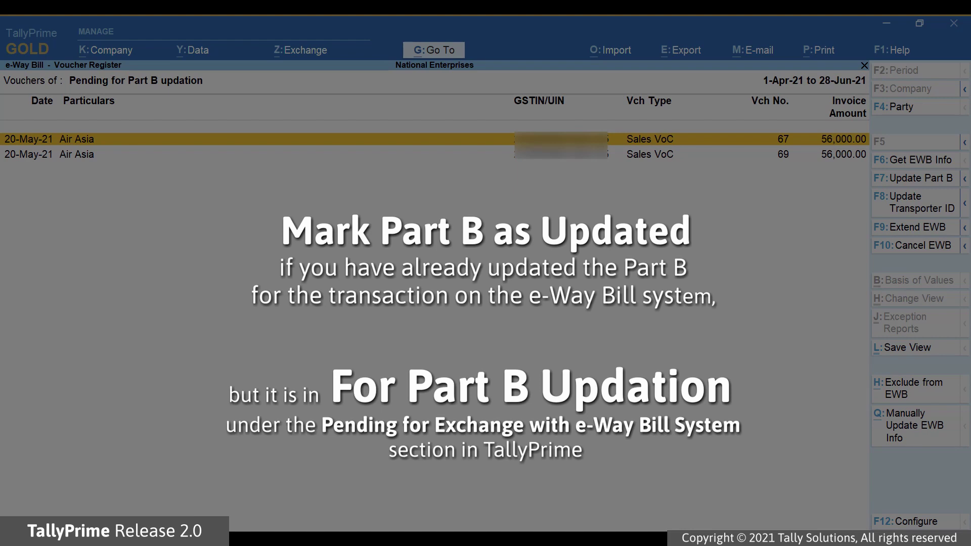
key("Escape")
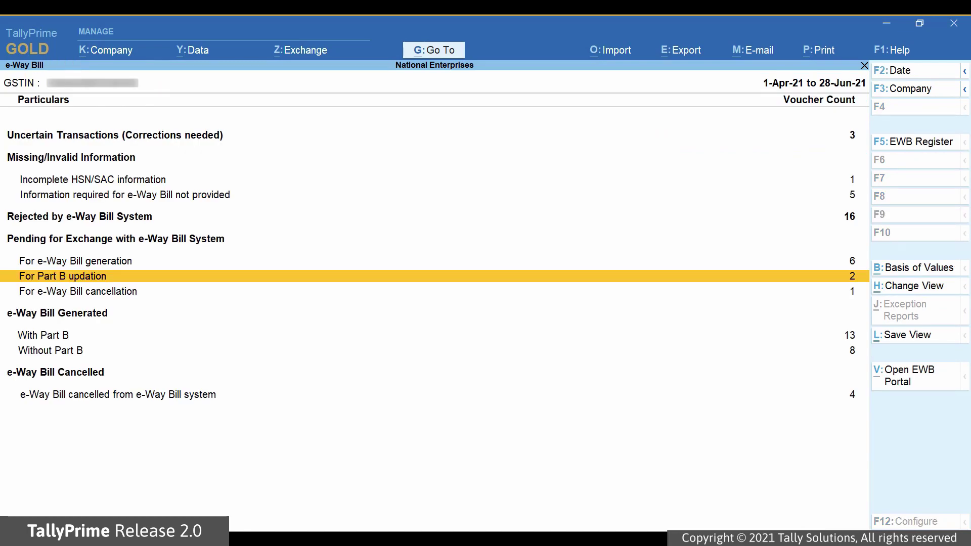
- Mark Part B as updated for the pending Air Asia voucher no. 69, accepting its prefilled Part B details
key("Return")
key("Down")
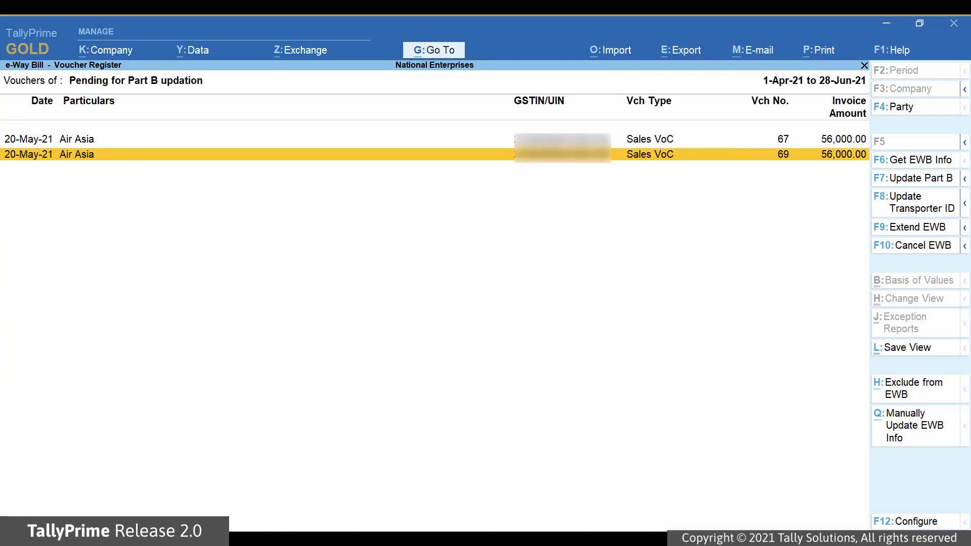
key("space")
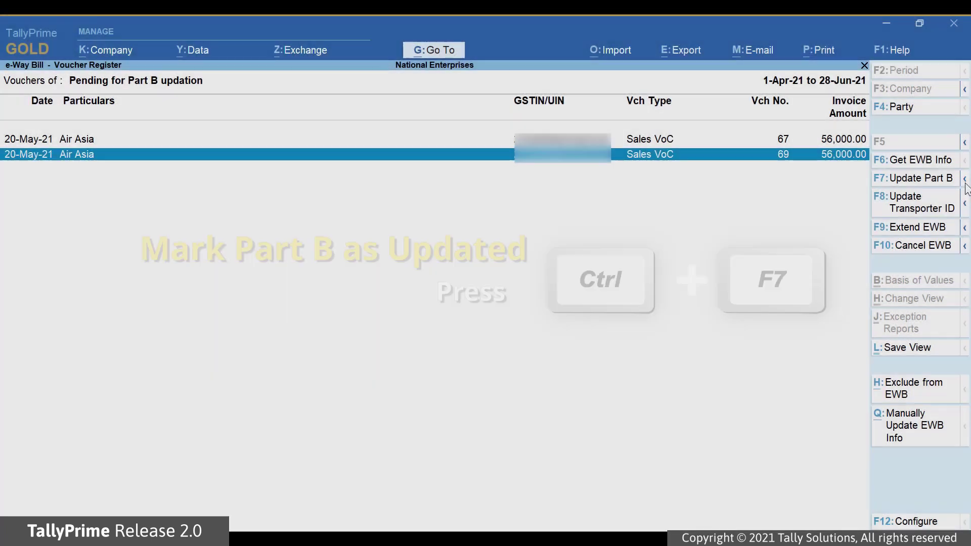
left_click(964, 179)
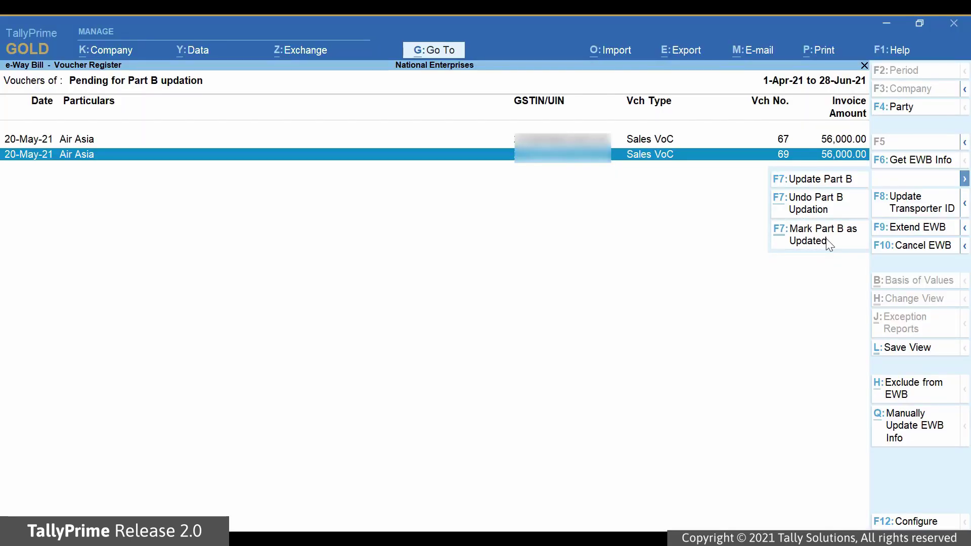
left_click(826, 243)
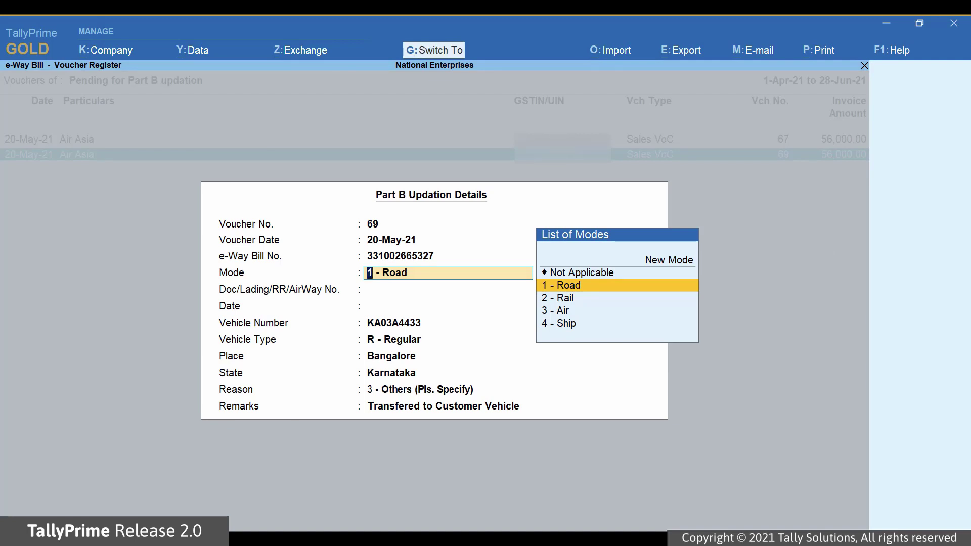
key("ctrl+a")
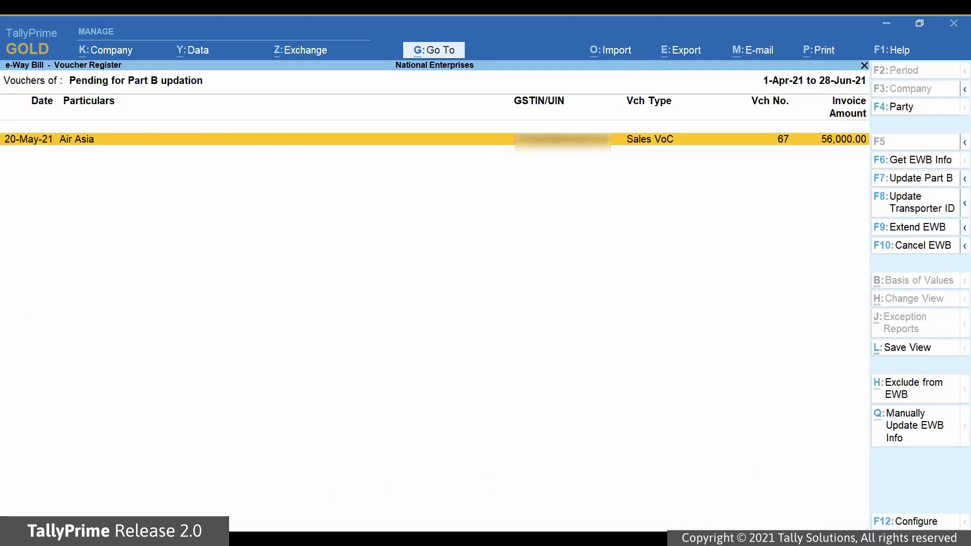
key("Escape")
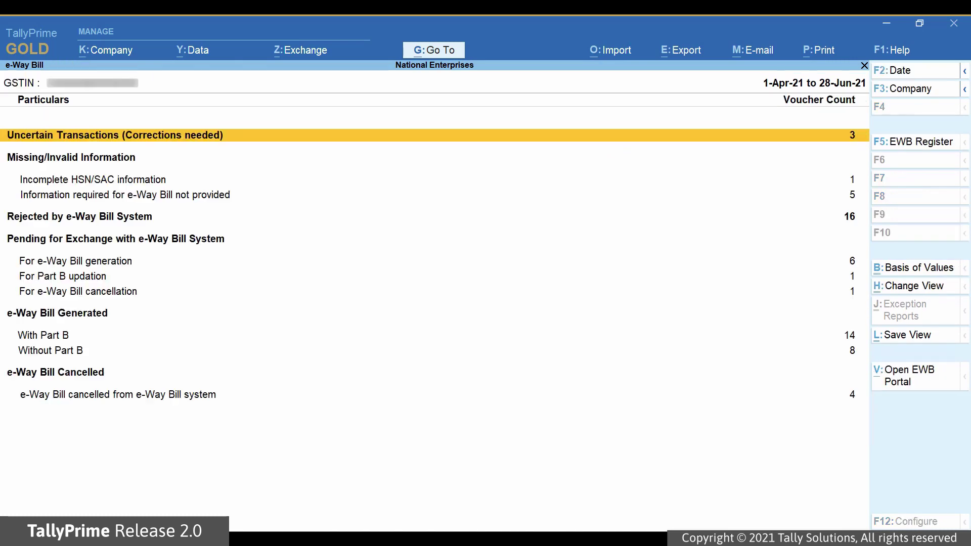
- Check voucher no. 69 among the vouchers with an e-Way Bill generated with Part B
key("Down")
key("Down")
key("Down")
key("Down")
key("Down")
key("Down")
key("Down")
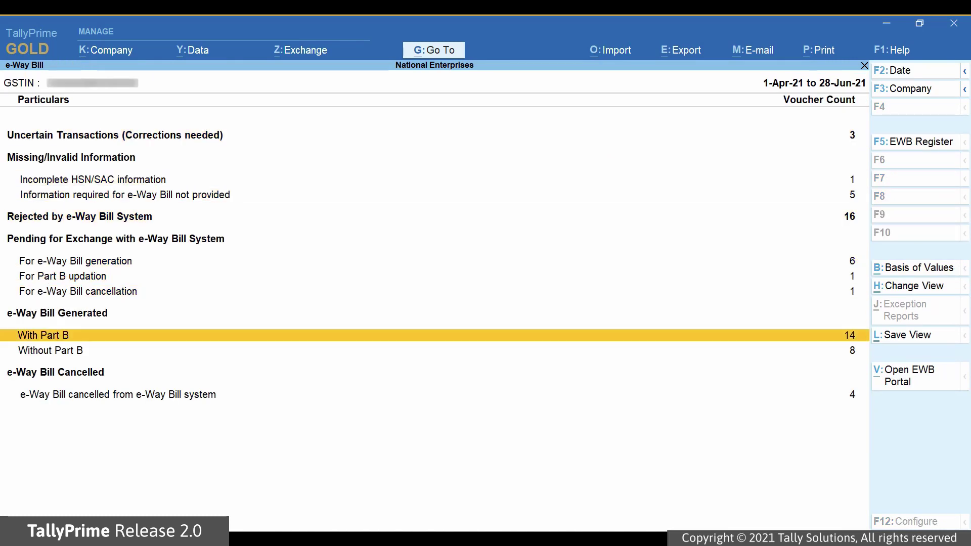
key("Return")
key("Down")
key("Down")
key("Down")
key("Down")
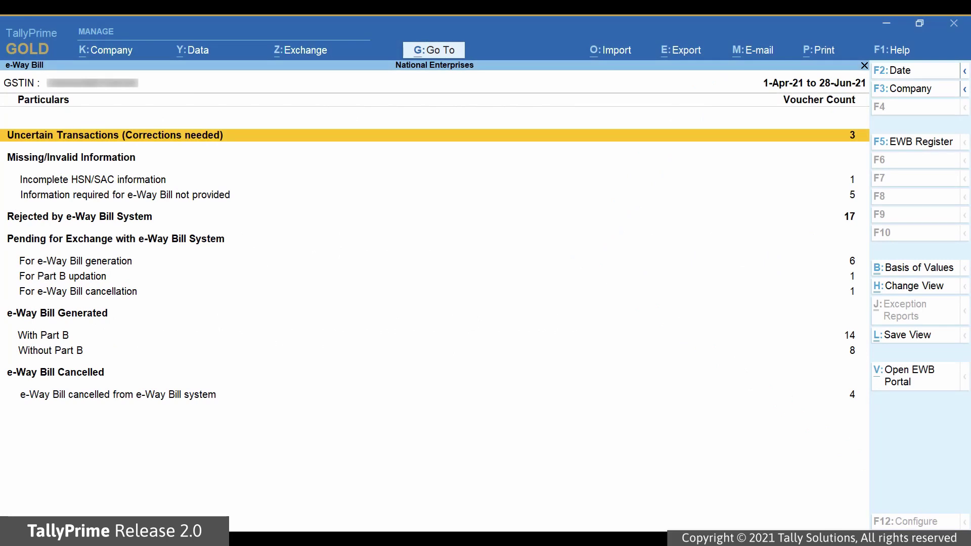
- Open the vouchers under e-Way Bill Generated, With Part B, from the e-Way Bill report
key("Down")
key("Down")
key("Down")
key("Down")
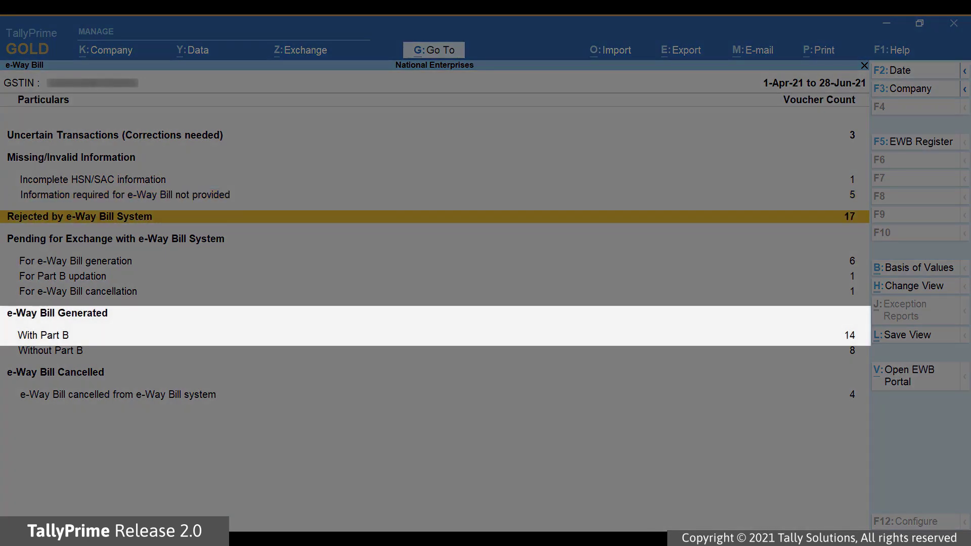
key("Down")
key("Down")
key("Down")
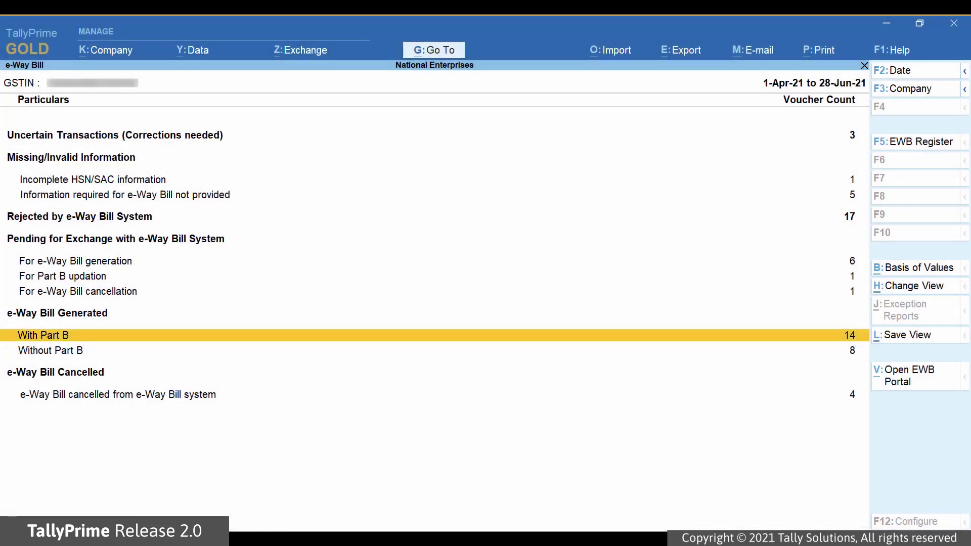
key("Return")
- Update the transporter ID details of Kanti Hardwares voucher no. 92 with transporter VRL Logistics, and return to the e-Way Bill report
key("Down")
key("Down")
key("Down")
key("Down")
key("Down")
key("Down")
key("Down")
key("Down")
key("Down")
key("Down")
key("Down")
key("Down")
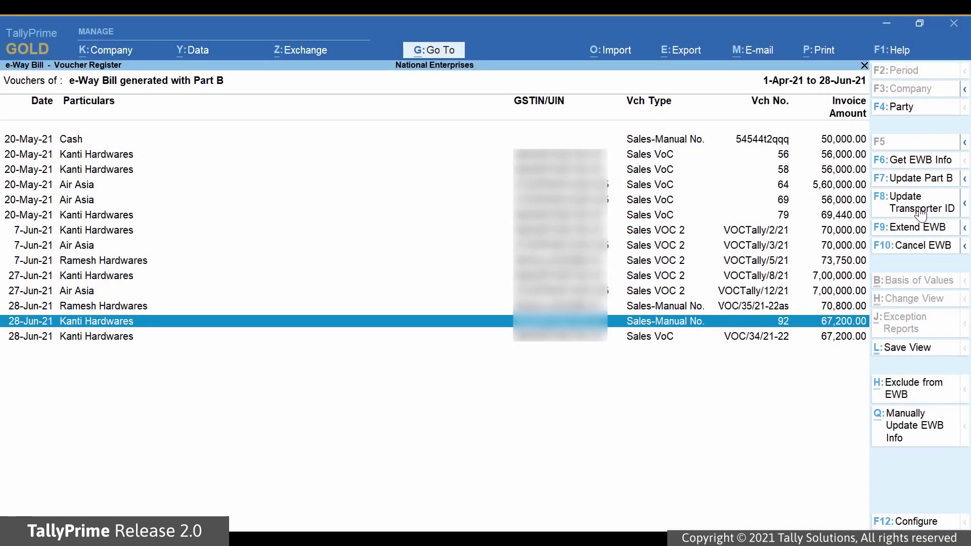
left_click(920, 213)
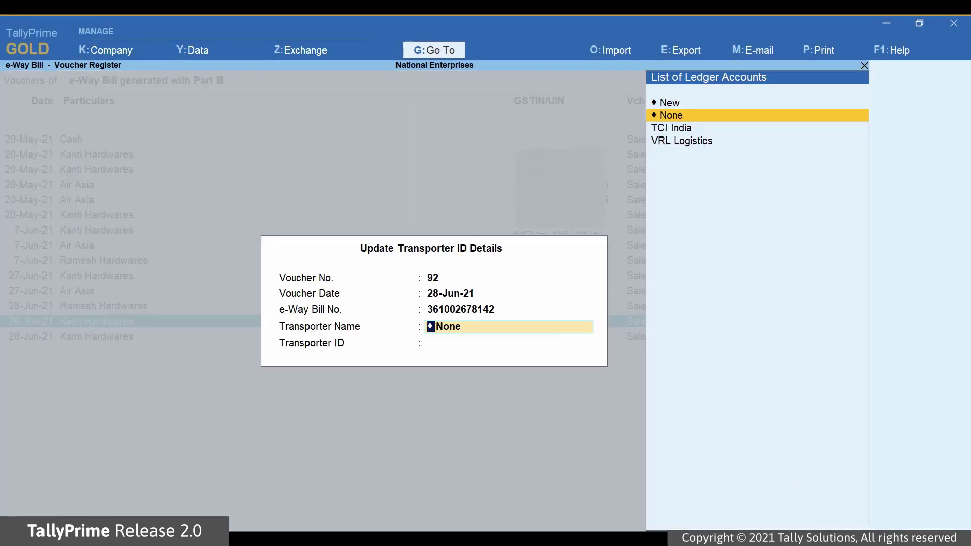
key("Down")
key("Down")
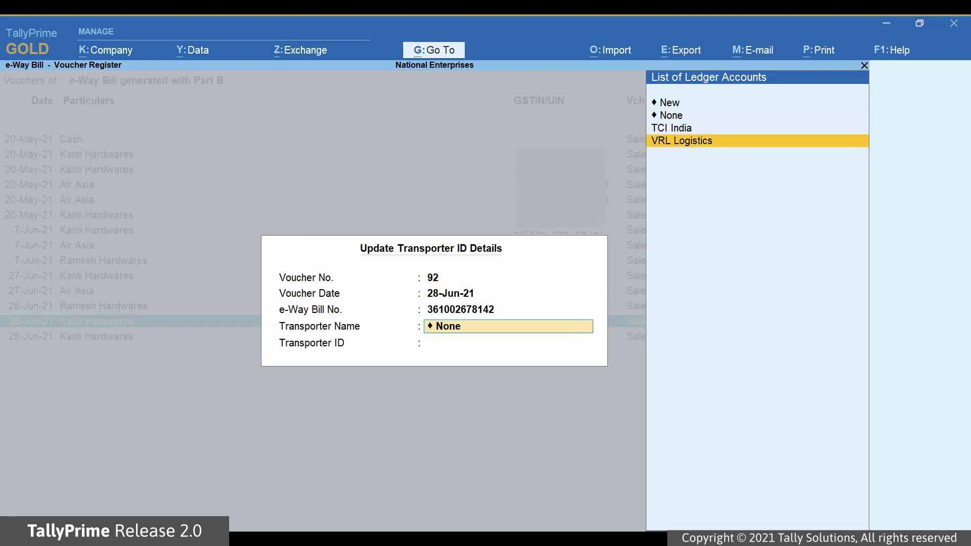
key("Return")
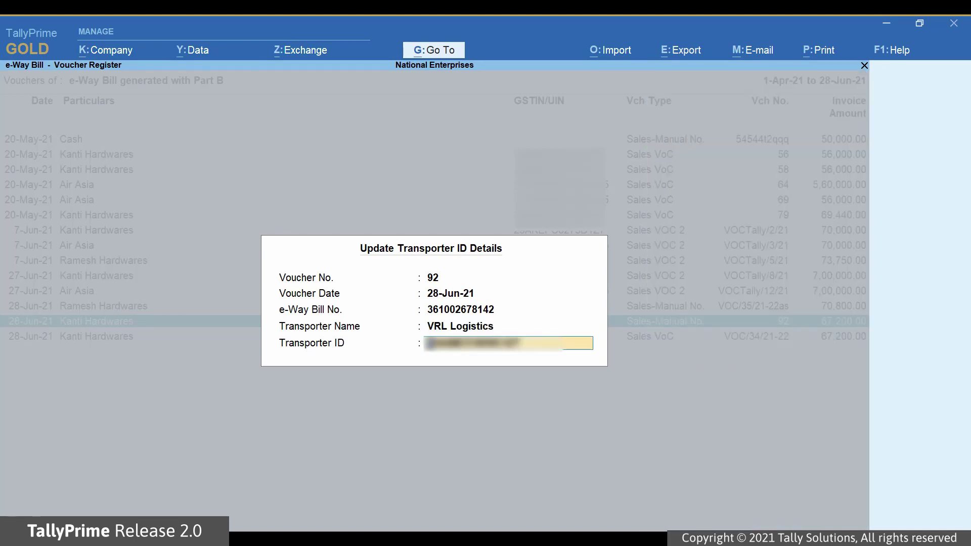
key("Return")
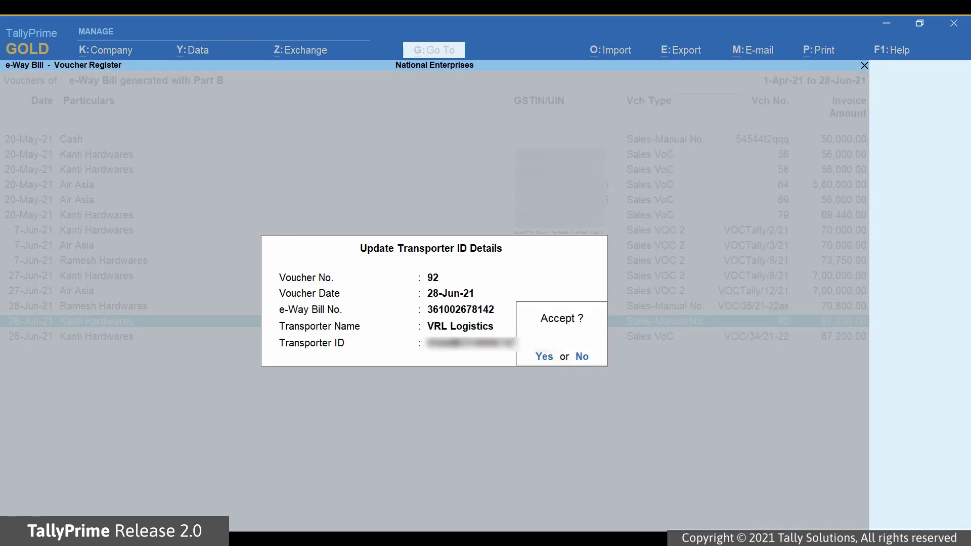
key("Return")
key("Escape")
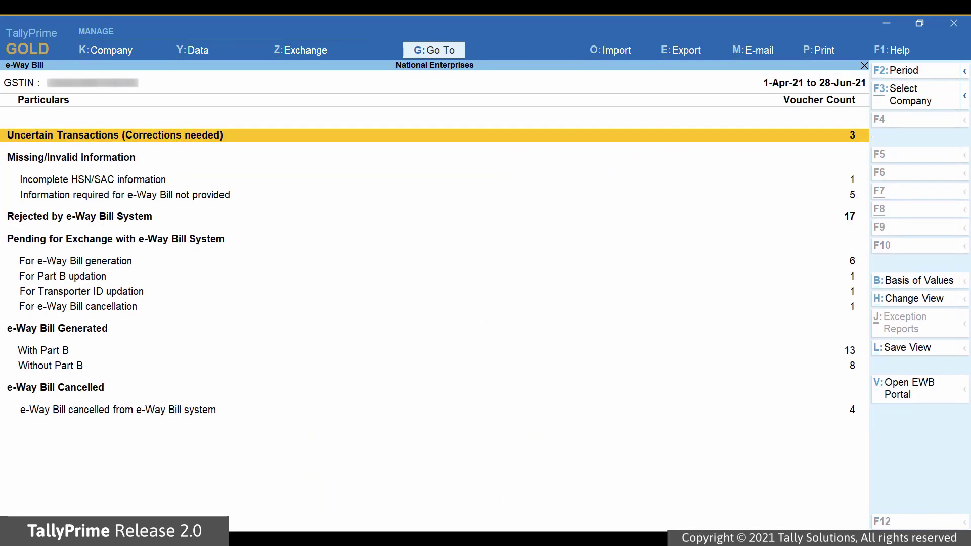
- Send Kanti Hardwares voucher no. 92 for transporter ID updation to the e-Way Bill system through Exchange
key("alt+z")
key("Return")
key("Down")
key("Down")
key("Down")
key("Down")
key("Down")
key("Down")
key("Down")
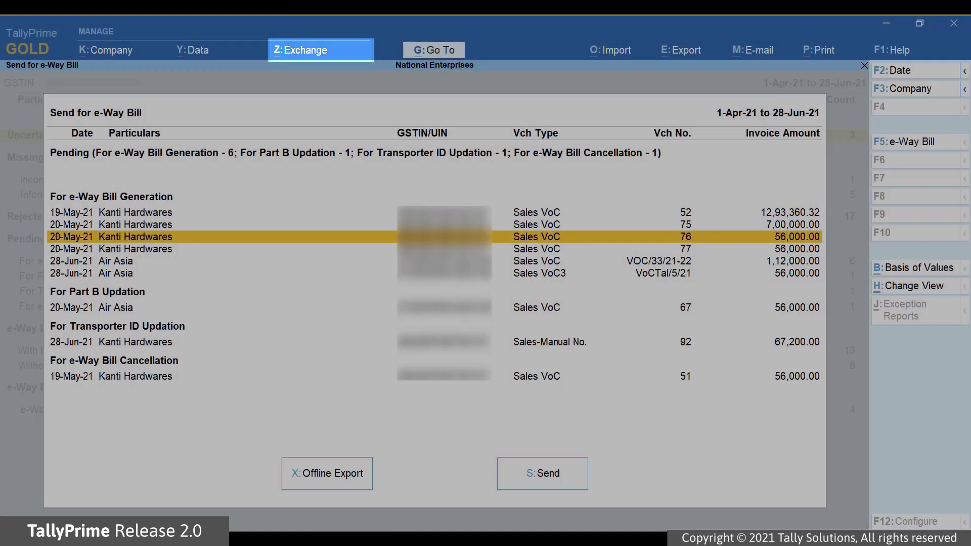
key("space")
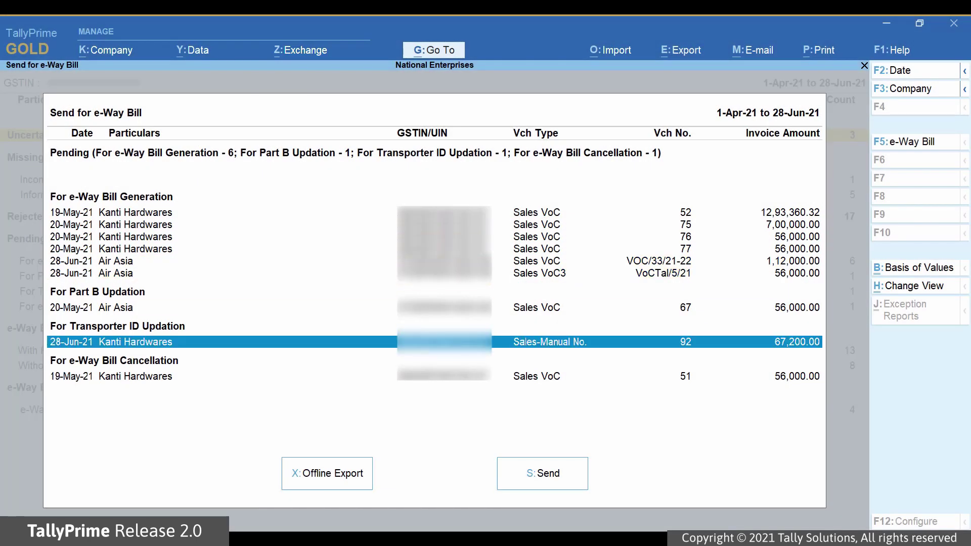
key("s")
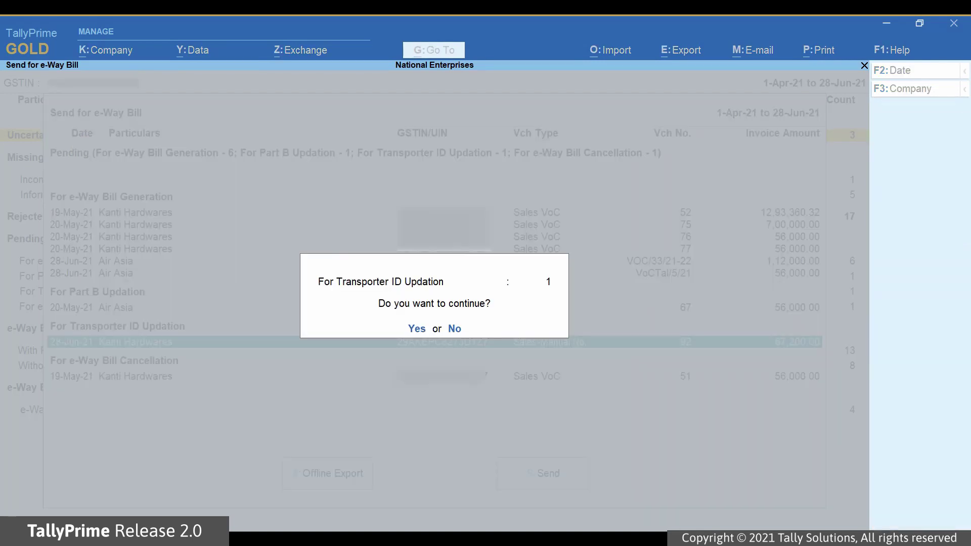
key("y")
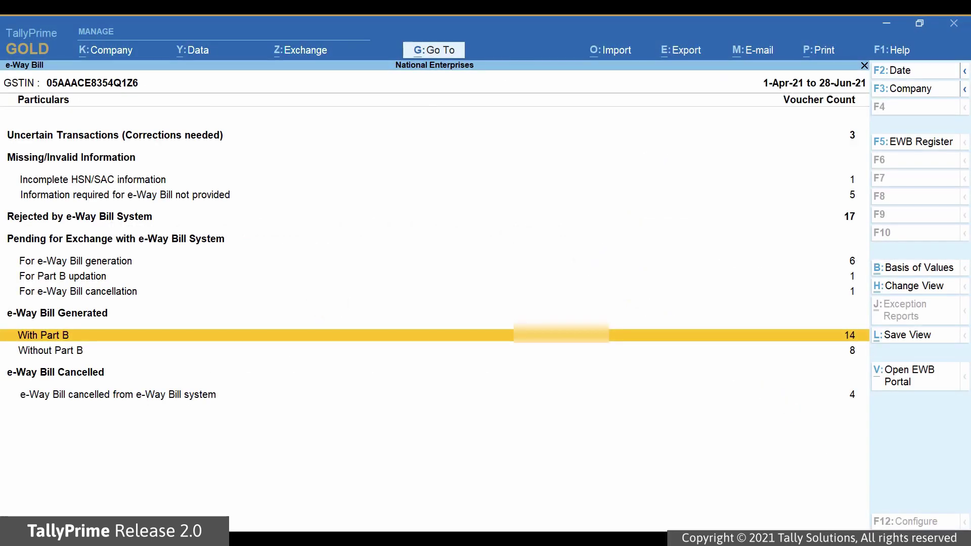
- Examine the options for undoing or marking the transporter ID updation of voucher no. 92, among e-Way Bills generated with Part B
key("Return")
key("Down")
key("Down")
key("Down")
key("Down")
key("Down")
key("Down")
key("Down")
key("Down")
key("Down")
key("Down")
key("Down")
key("Down")
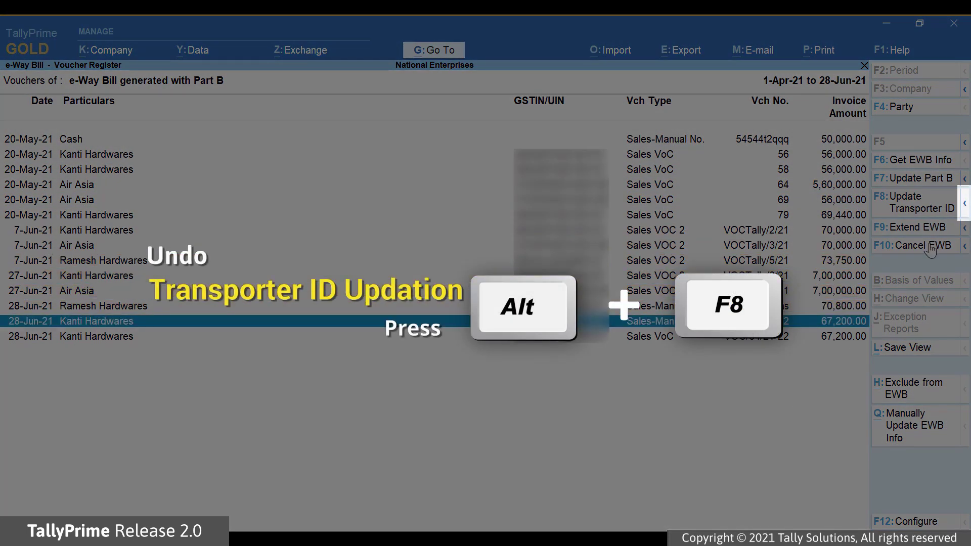
left_click(964, 204)
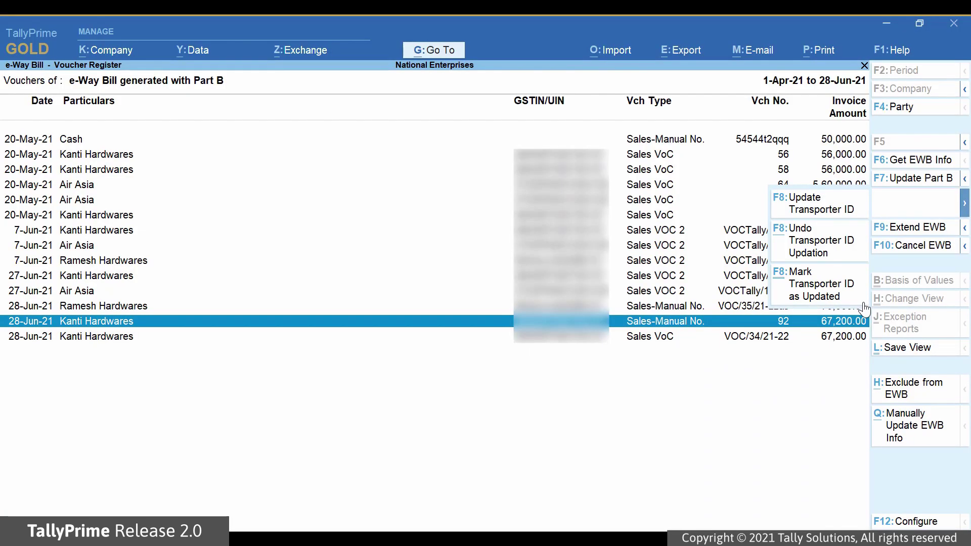
key("Escape")
key("Escape")
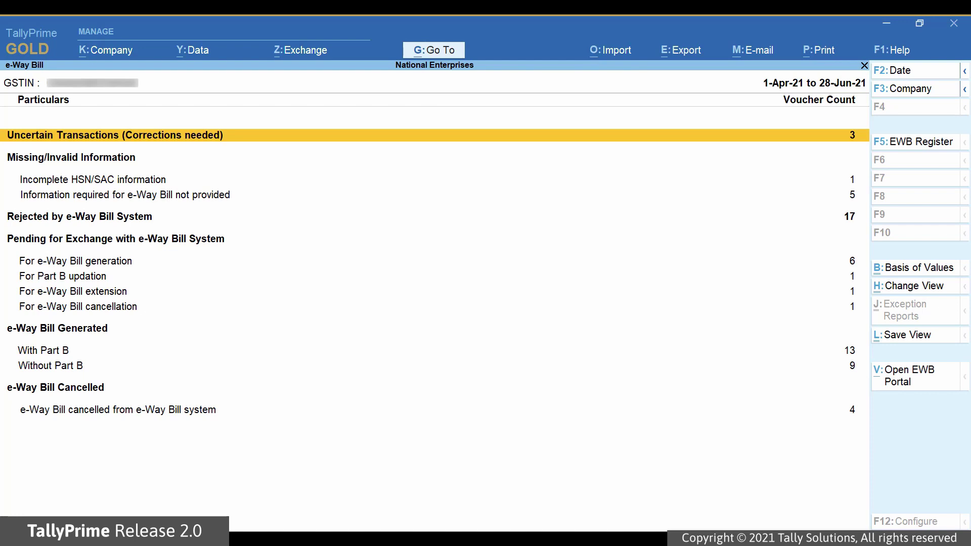
- Open the vouchers under e-Way Bill Generated, Without Part B, from the e-Way Bill report
key("Down")
key("Down")
key("Down")
key("Down")
key("Down")
key("Down")
key("Down")
key("Down")
key("Down")
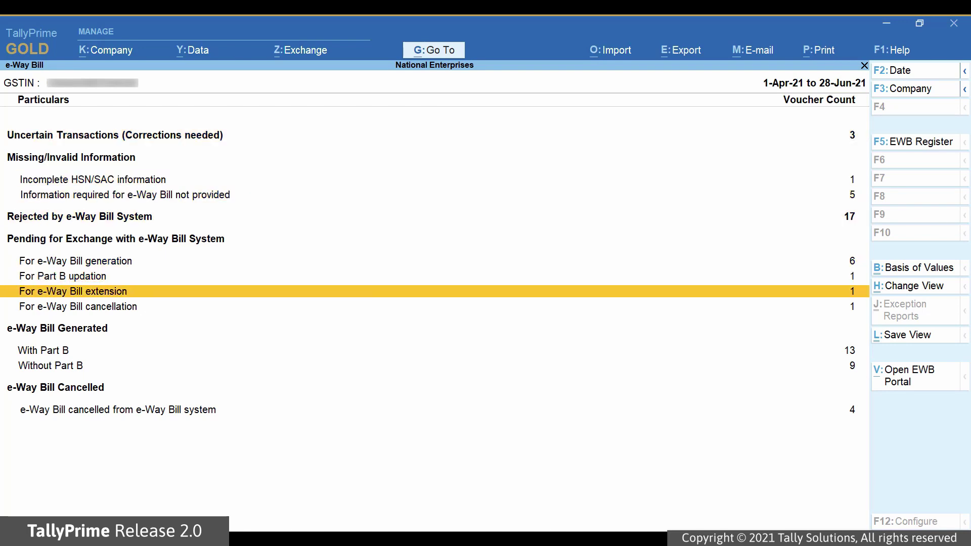
key("Return")
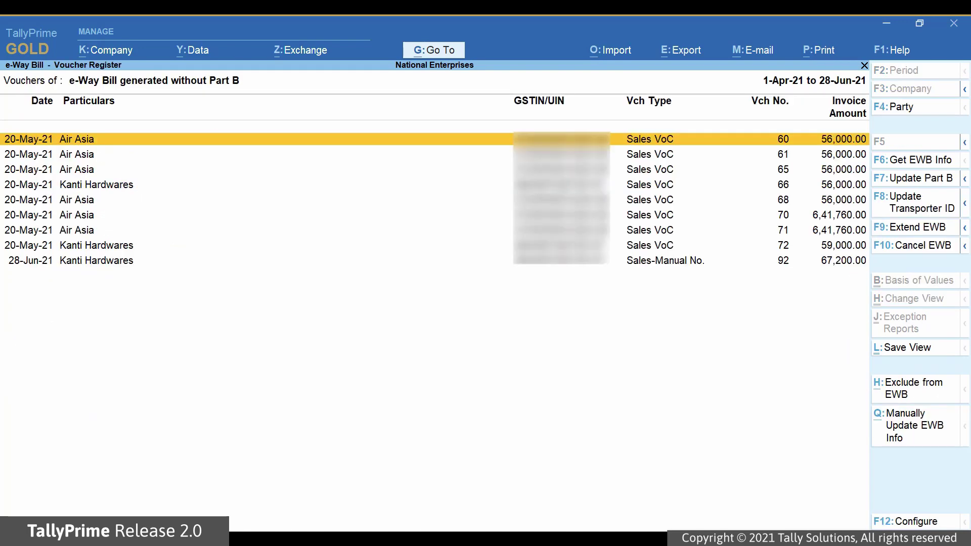
- Extend the e-Way Bill of Kanti Hardwares voucher no. 92 with a remaining distance of 10 km, and return to the report
key("Down")
key("Down")
key("Down")
key("Down")
key("Down")
key("Down")
key("Down")
key("Down")
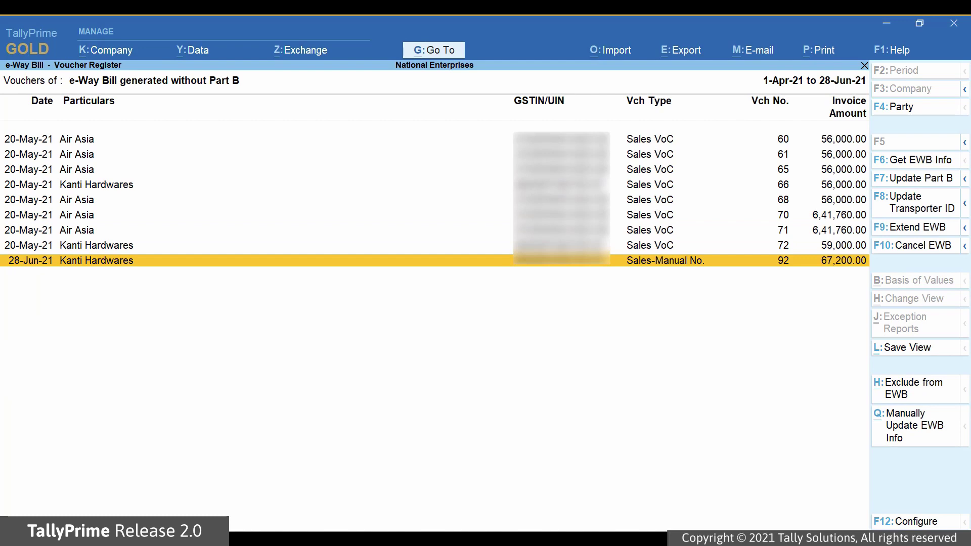
key("space")
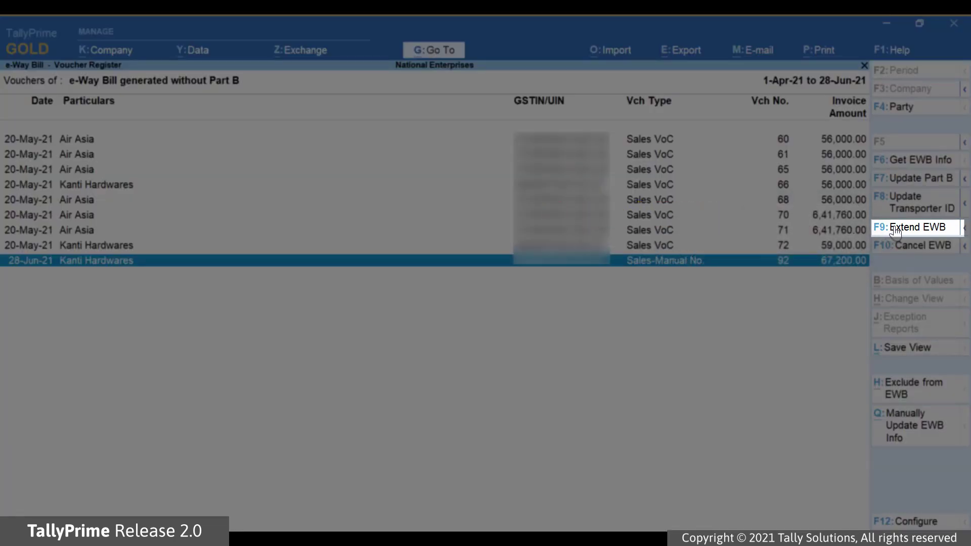
key("F9")
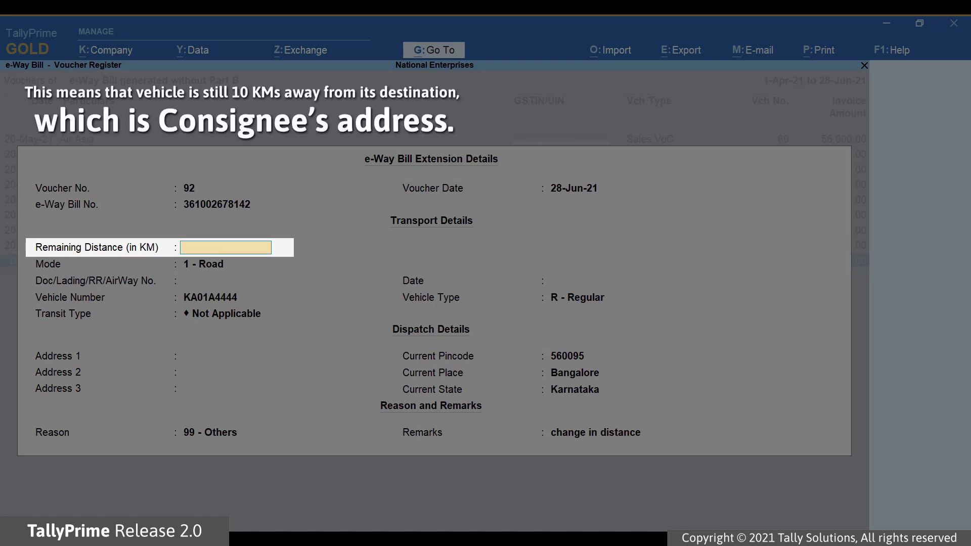
type("10")
key("Return")
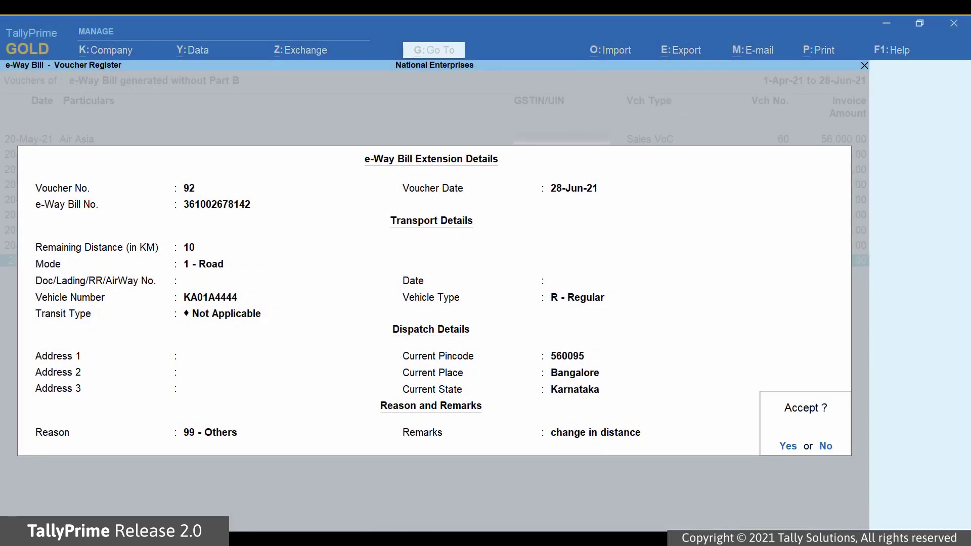
key("Return")
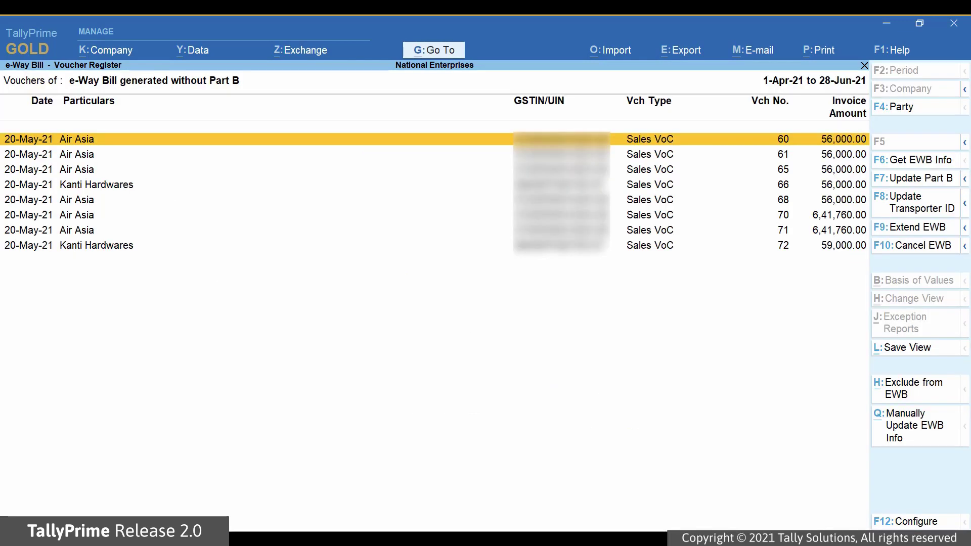
key("Escape")
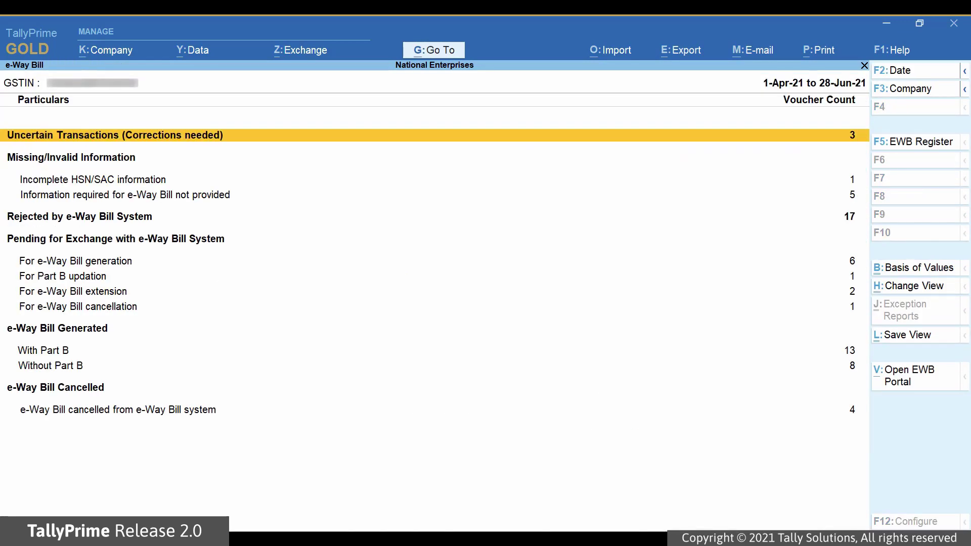
- Send Kanti Hardwares voucher no. 92 for e-Way Bill extension through Exchange, and return to the e-Way Bill report
key("alt+z")
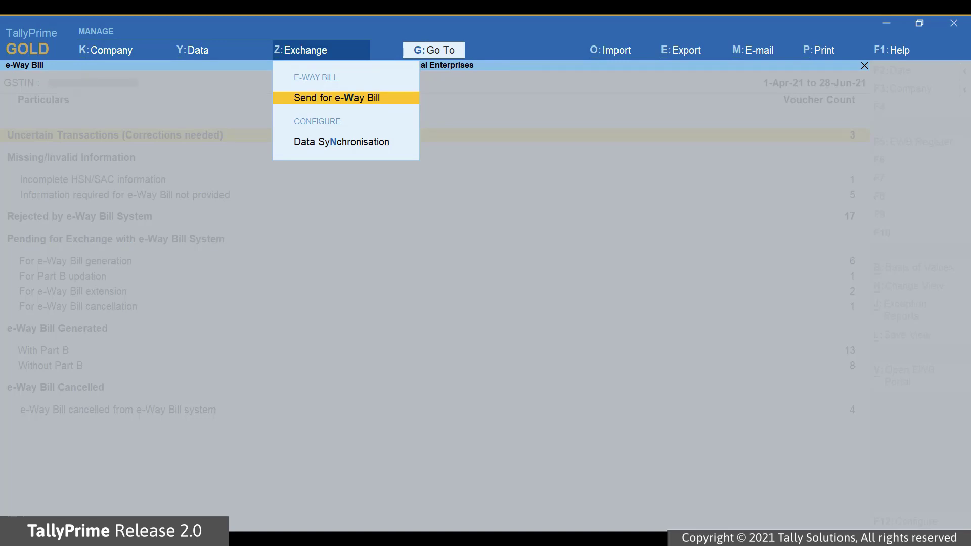
key("Return")
key("Down")
key("Down")
key("Down")
key("Down")
key("Down")
key("Down")
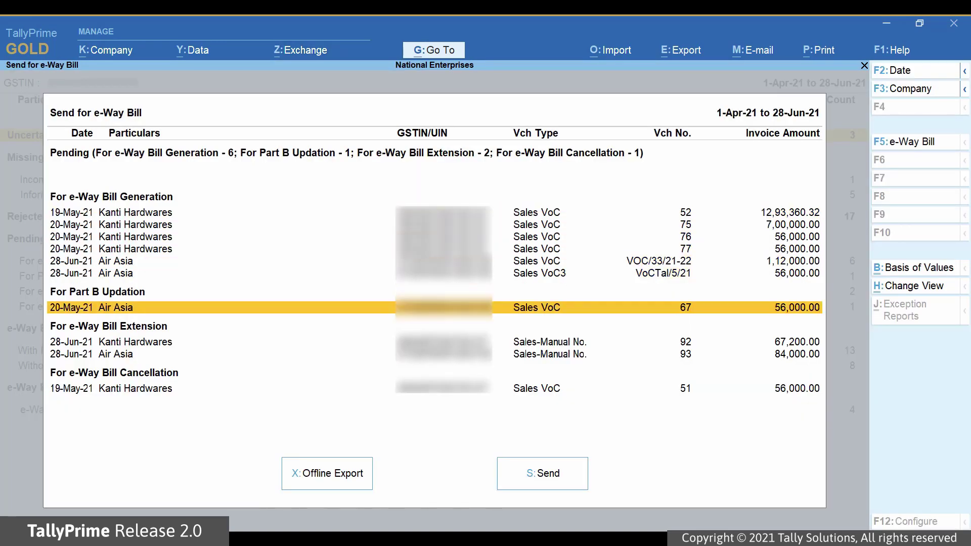
key("Down")
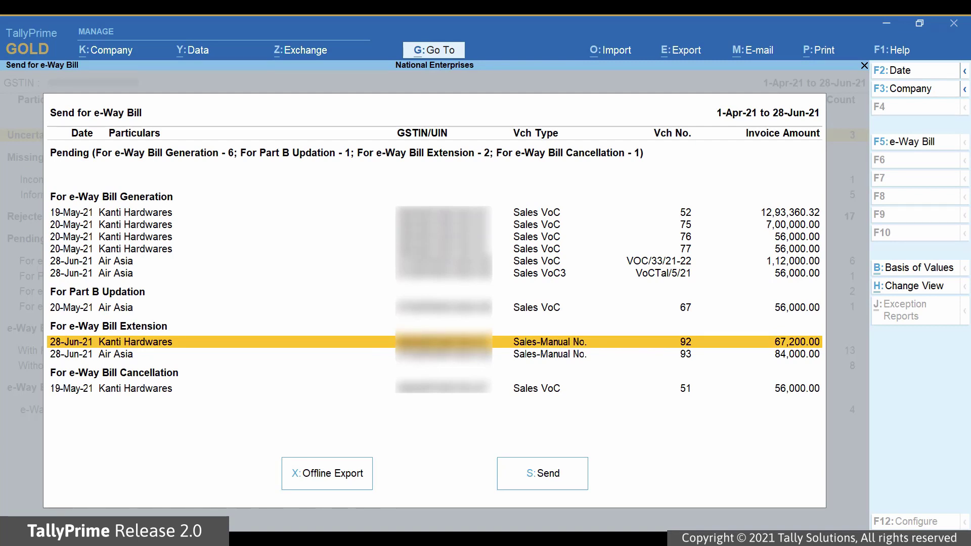
key("space")
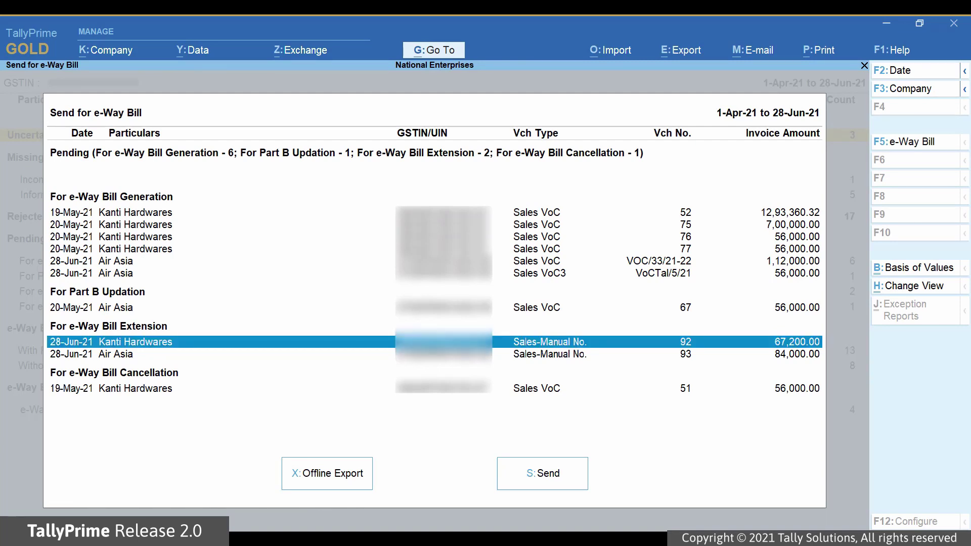
left_click(562, 475)
key("y")
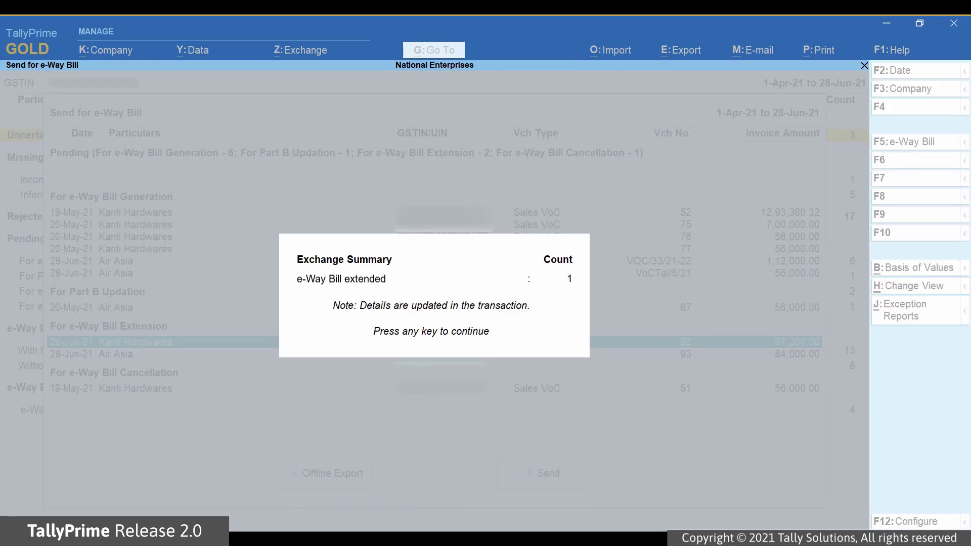
key("Return")
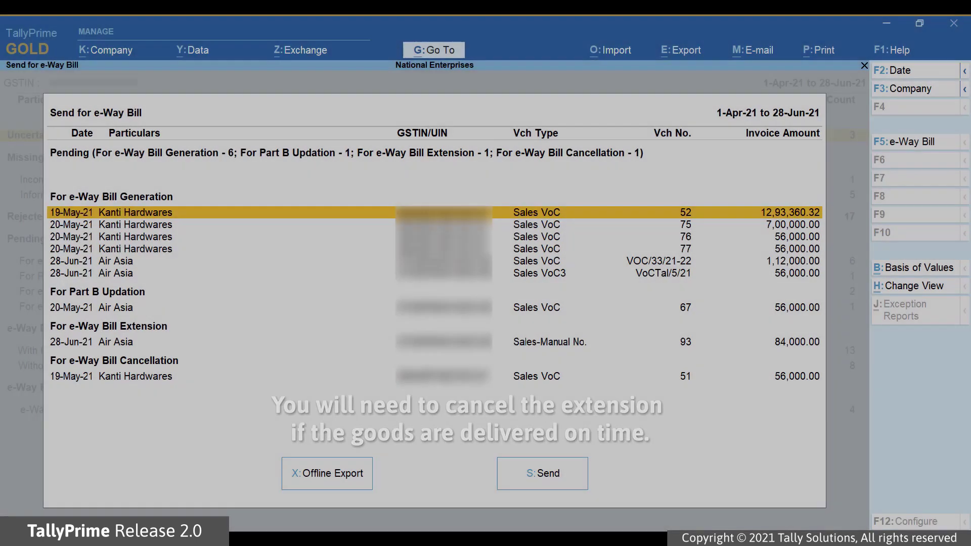
key("Escape")
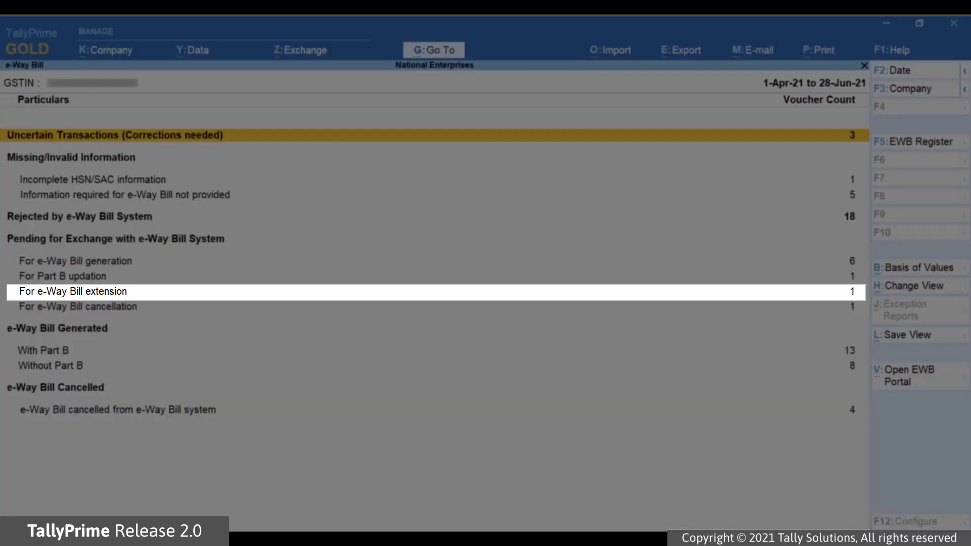
- Undo the e-Way Bill extension of Air Asia voucher no. 93 among the vouchers pending for e-Way Bill extension
key("Down")
key("Down")
key("Down")
key("Down")
key("Down")
key("Down")
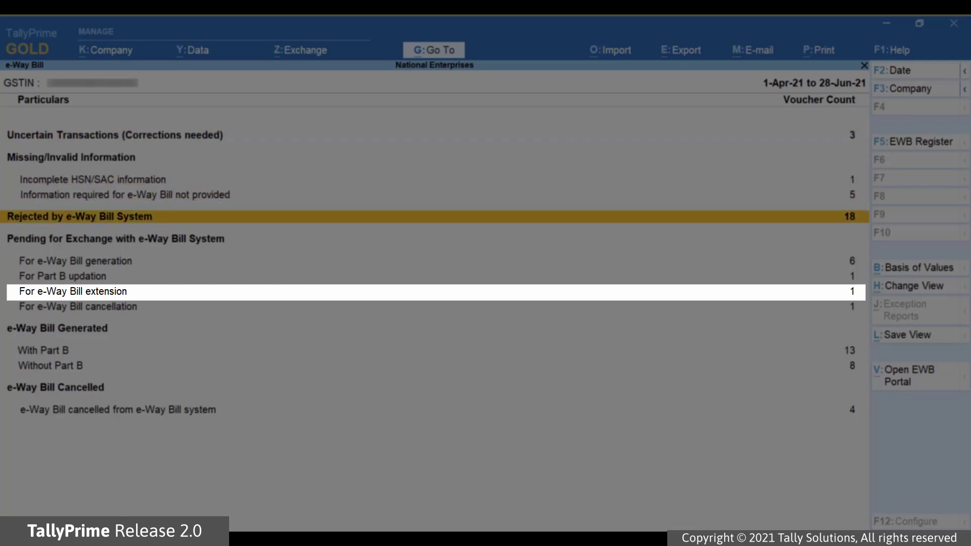
key("Return")
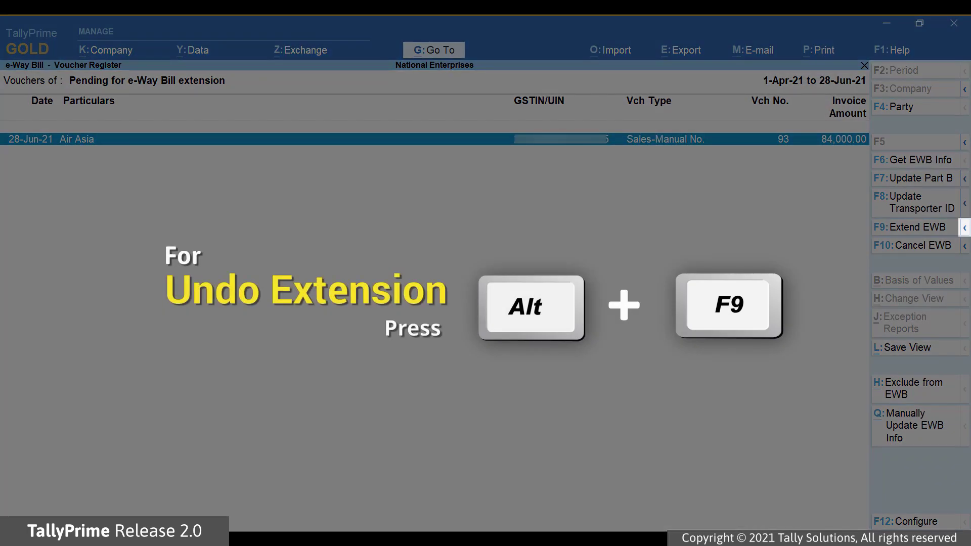
left_click(964, 229)
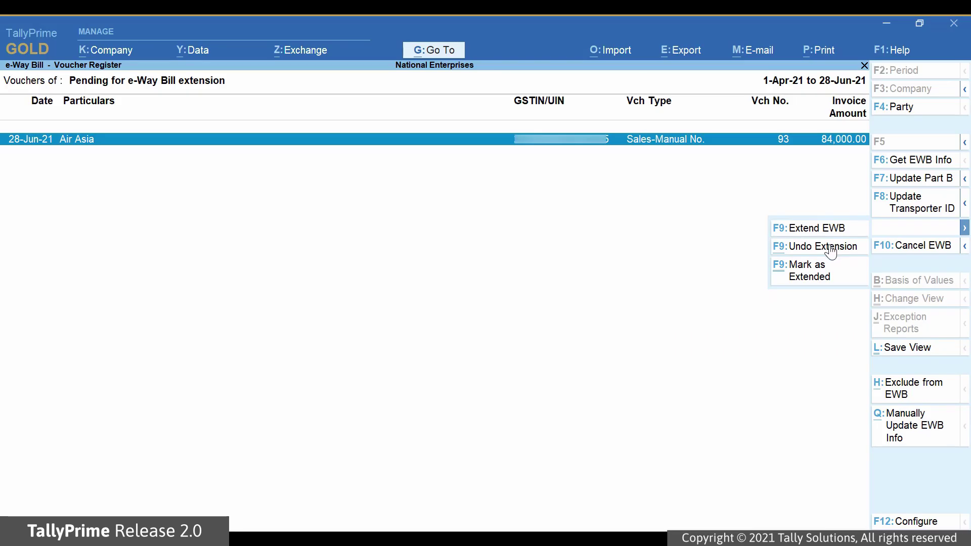
left_click(831, 248)
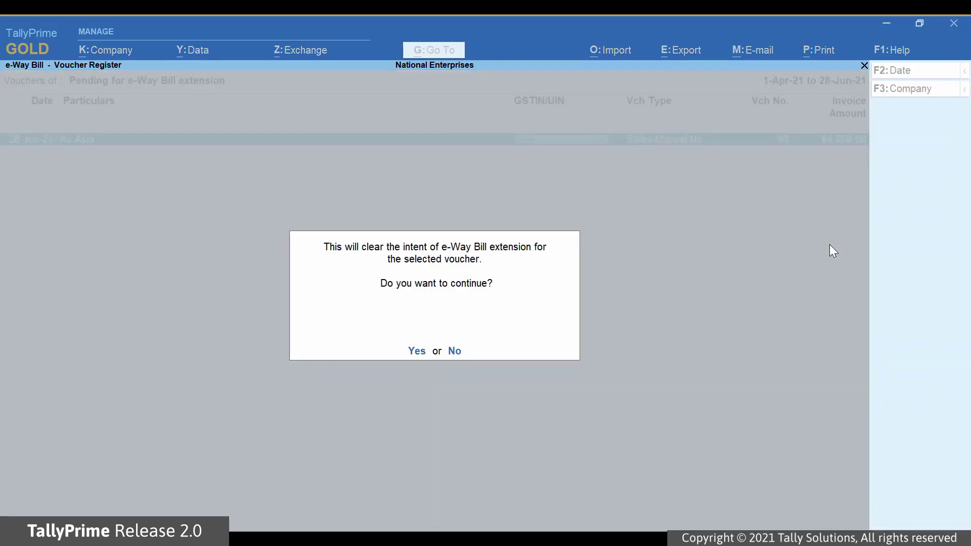
left_click(417, 350)
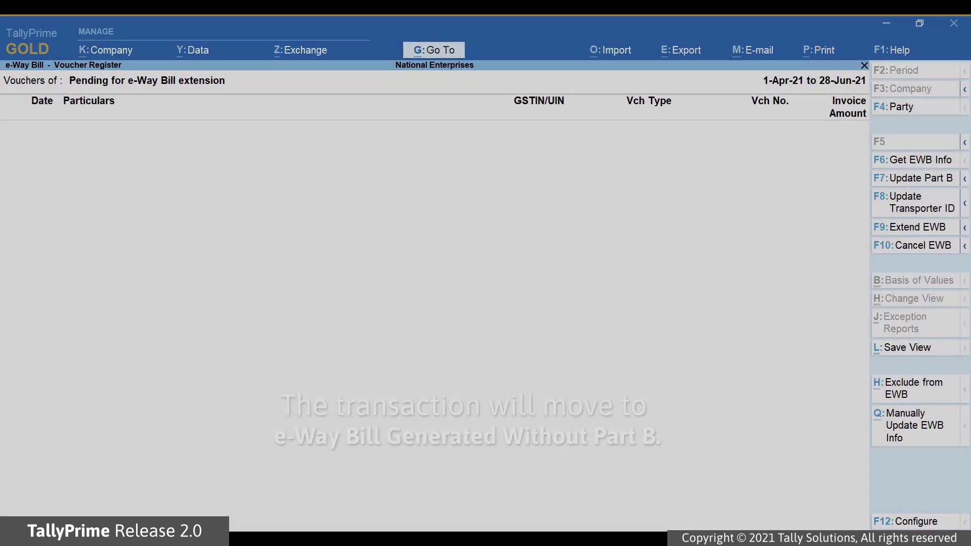
- Return to the e-Way Bill report and open the vouchers with an e-Way Bill generated without Part B
key("Escape")
key("Down")
key("Down")
key("Down")
key("Down")
key("Down")
key("Down")
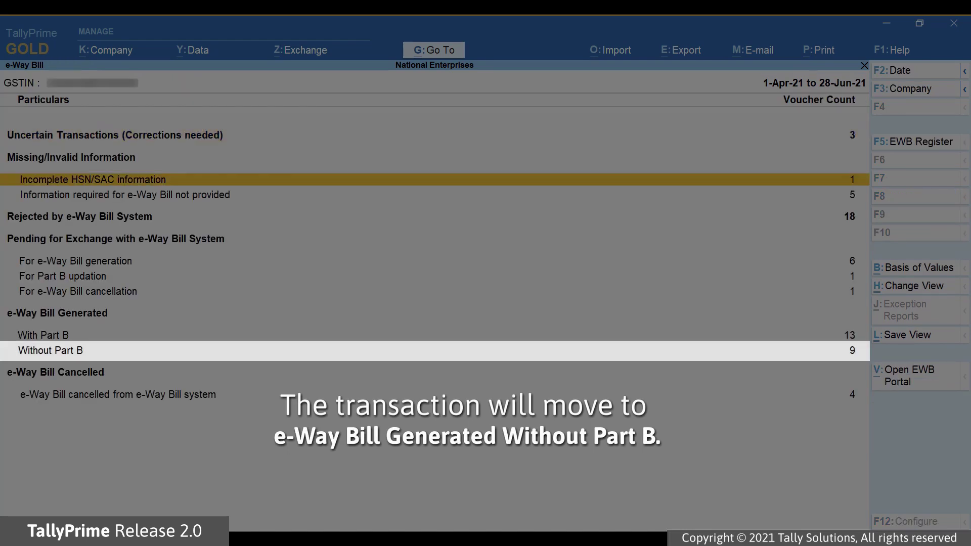
key("Down")
key("Down")
key("Return")
- Mark the e-Way Bill of Air Asia voucher no. 93 as extended, accepting its prefilled extension details
key("Down")
key("Down")
key("Down")
key("Down")
key("Down")
key("Down")
key("Down")
key("Down")
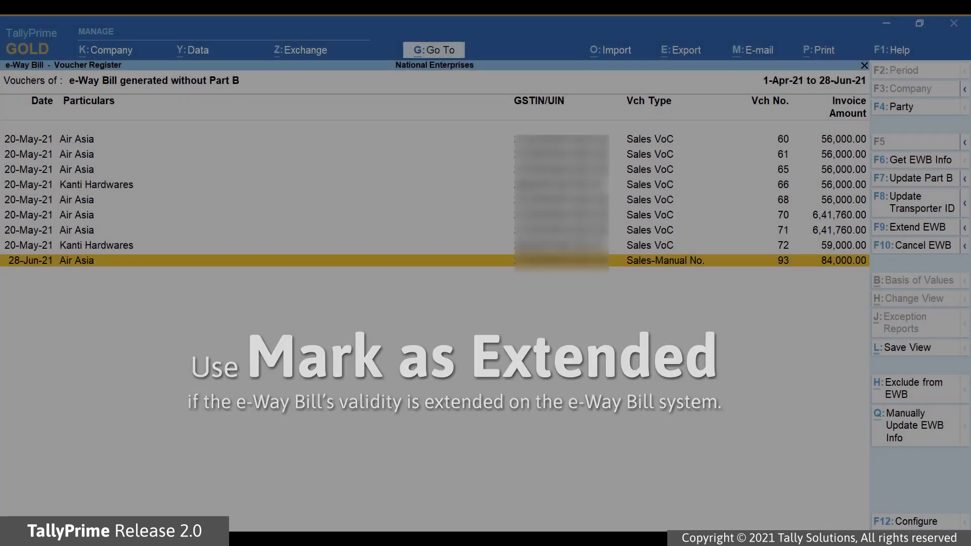
key("space")
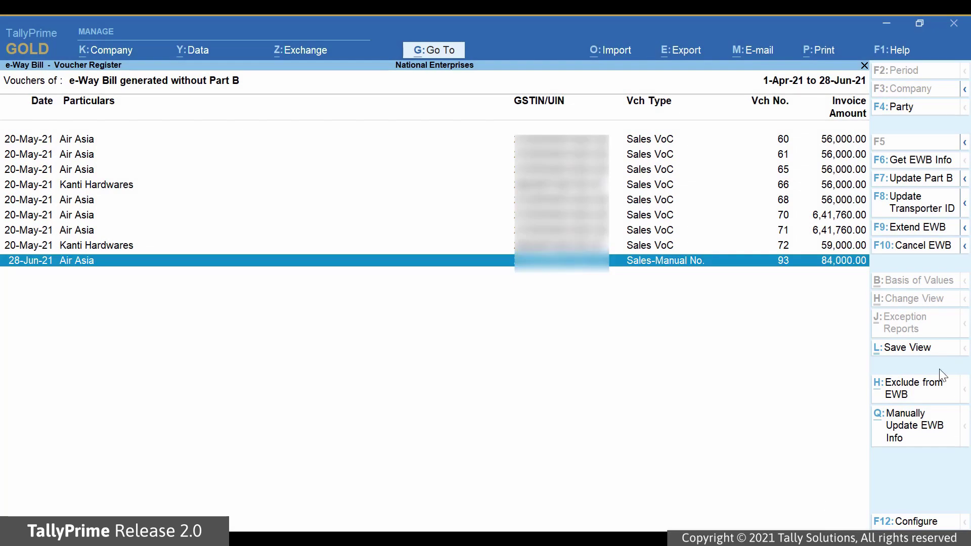
left_click(964, 228)
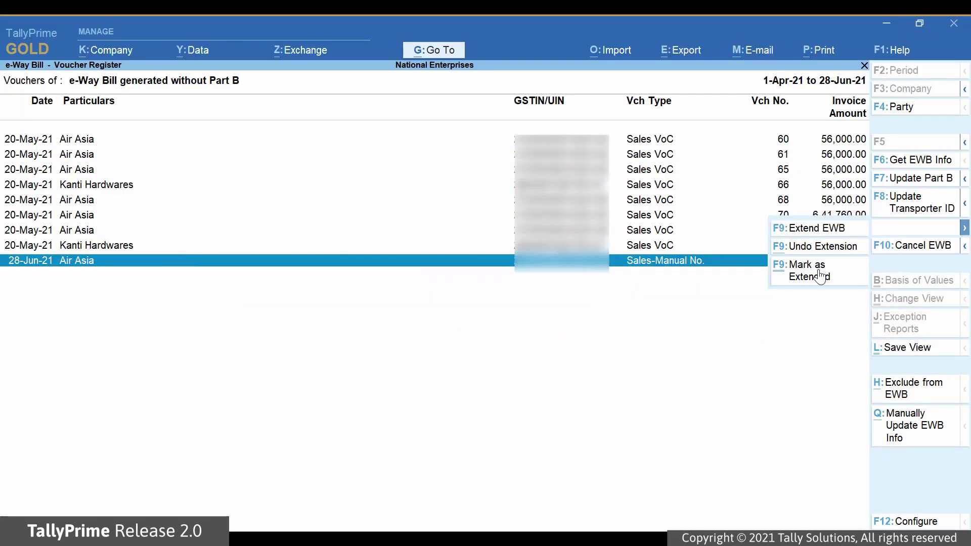
left_click(814, 273)
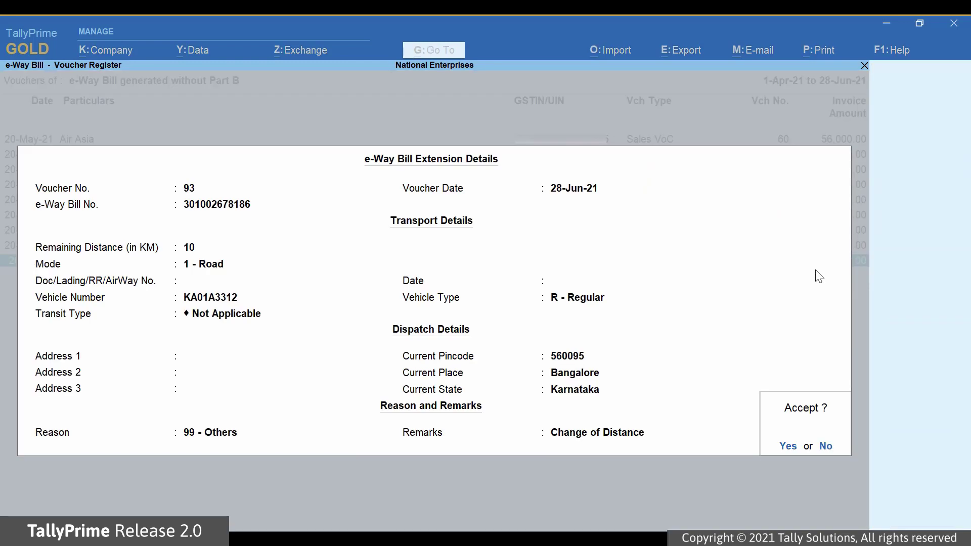
key("y")
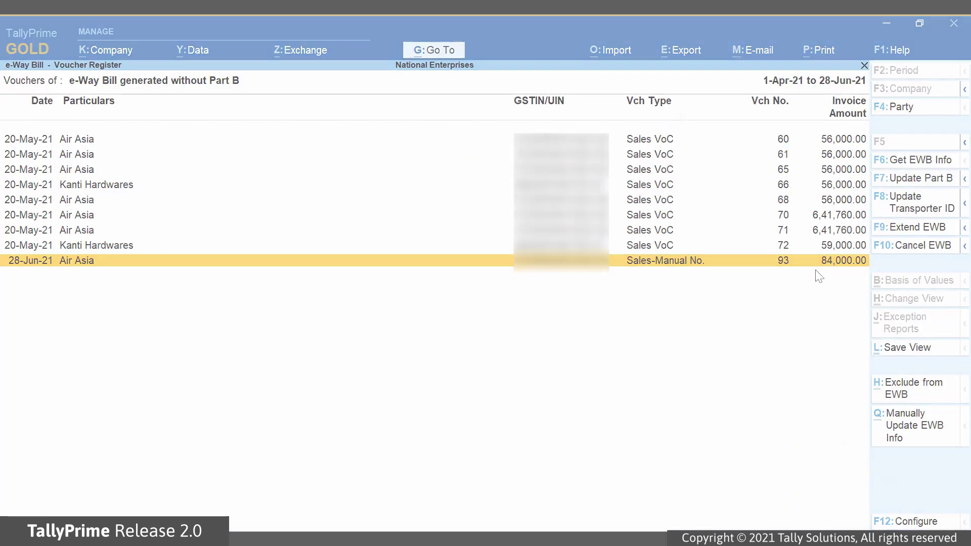